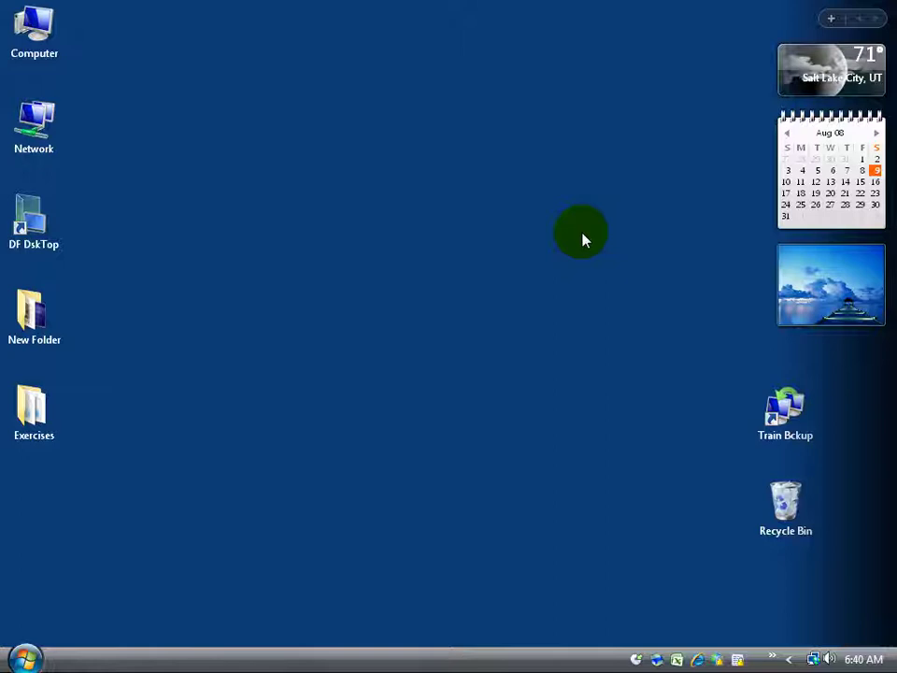
# - Search the Start menu for excel, launch Excel 2007, then close it
pyautogui.click(25, 659)
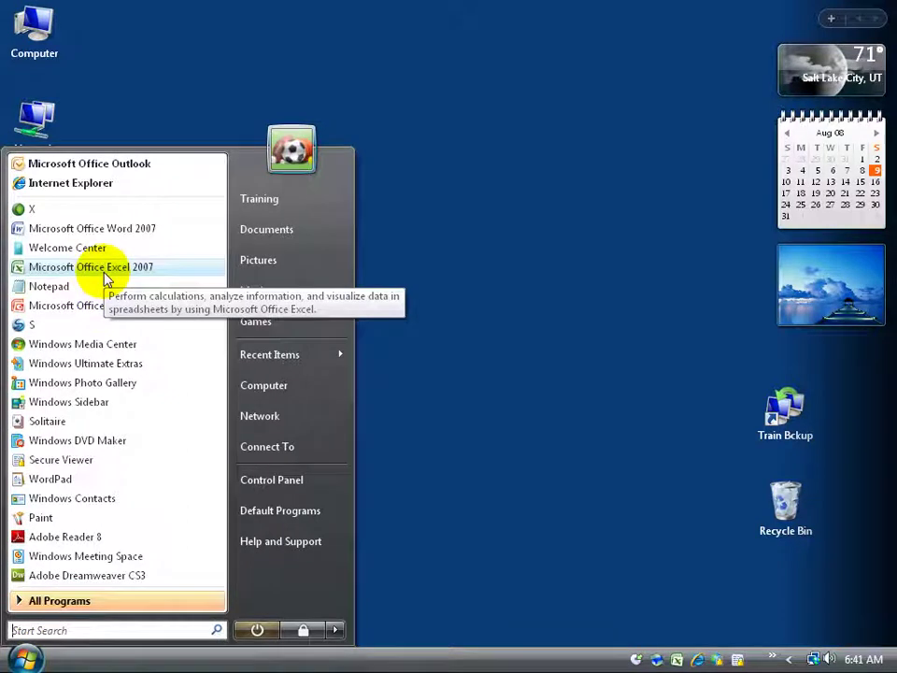
pyautogui.click(37, 630)
pyautogui.write('e')
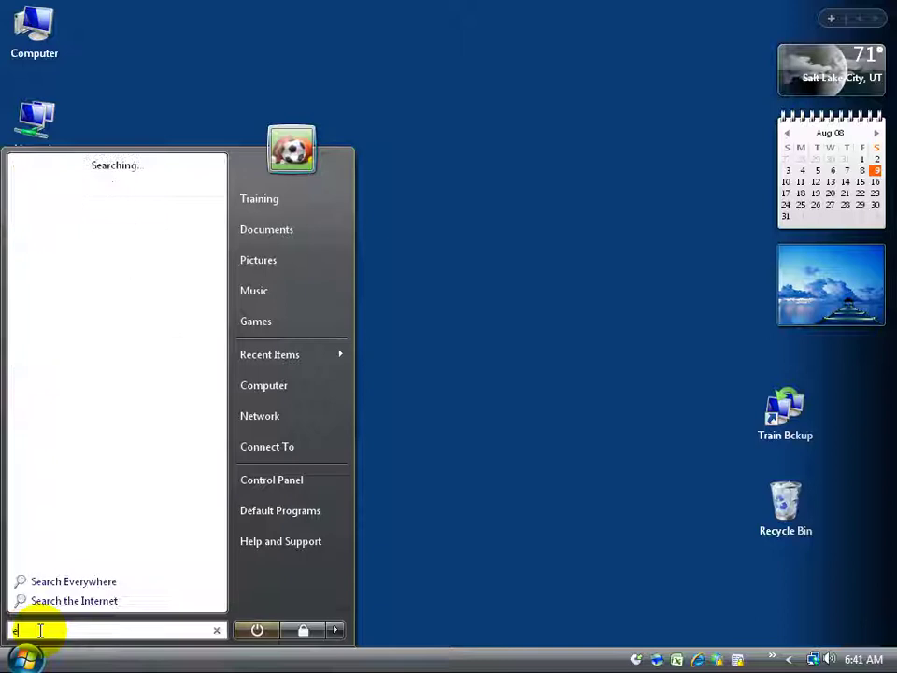
pyautogui.write('xcel')
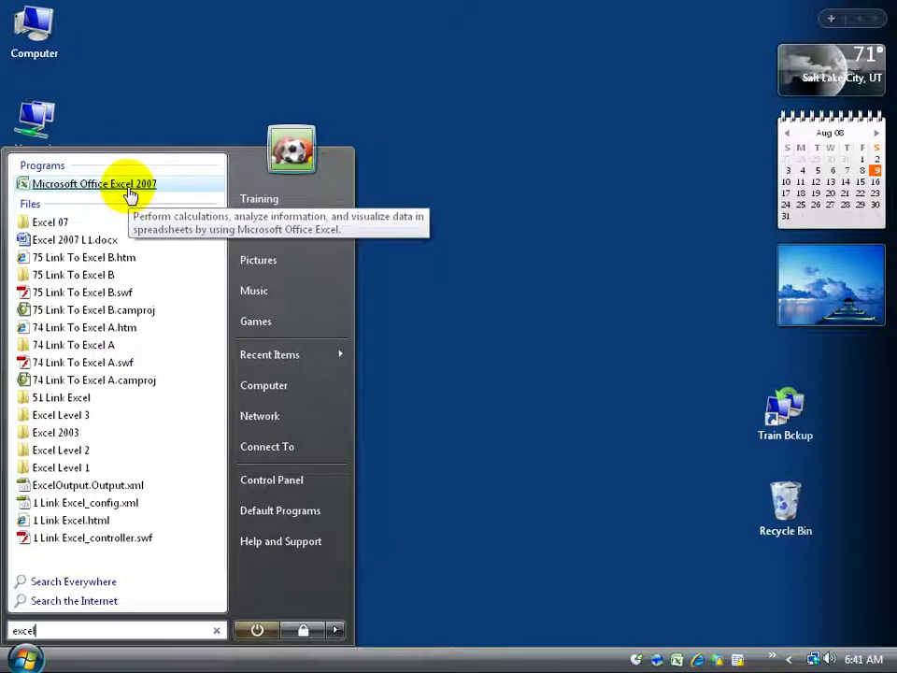
pyautogui.click(130, 192)
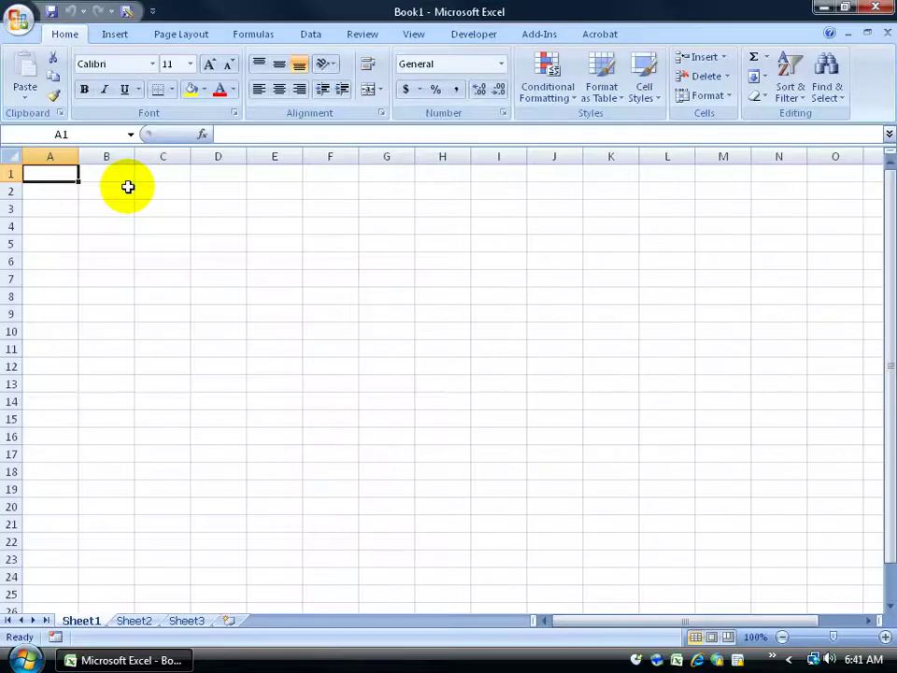
pyautogui.click(875, 8)
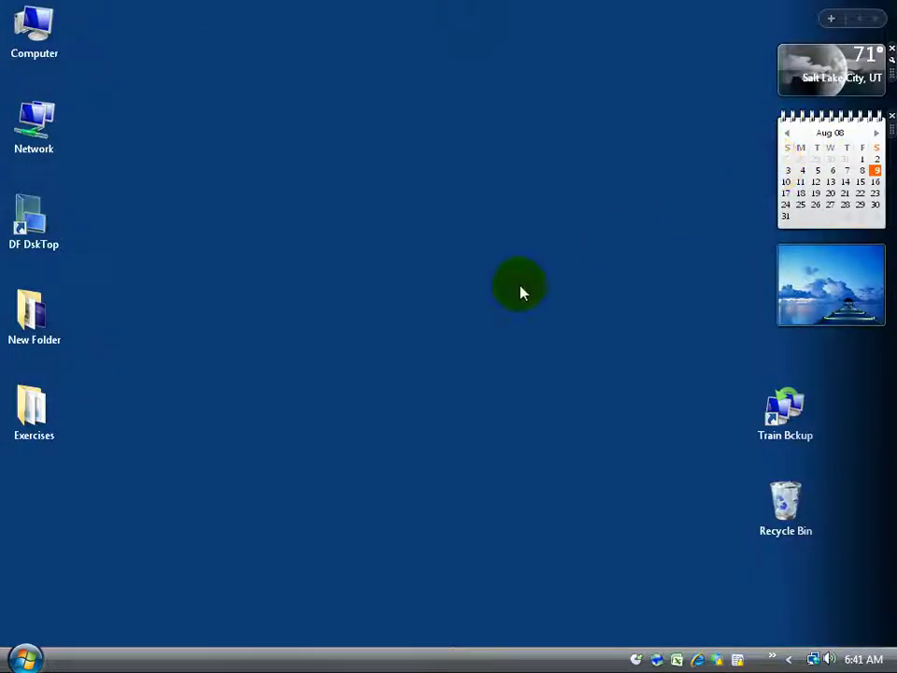
# - Create a Microsoft Office Excel 2007 desktop shortcut via the search result's Send To > Desktop
pyautogui.click(37, 657)
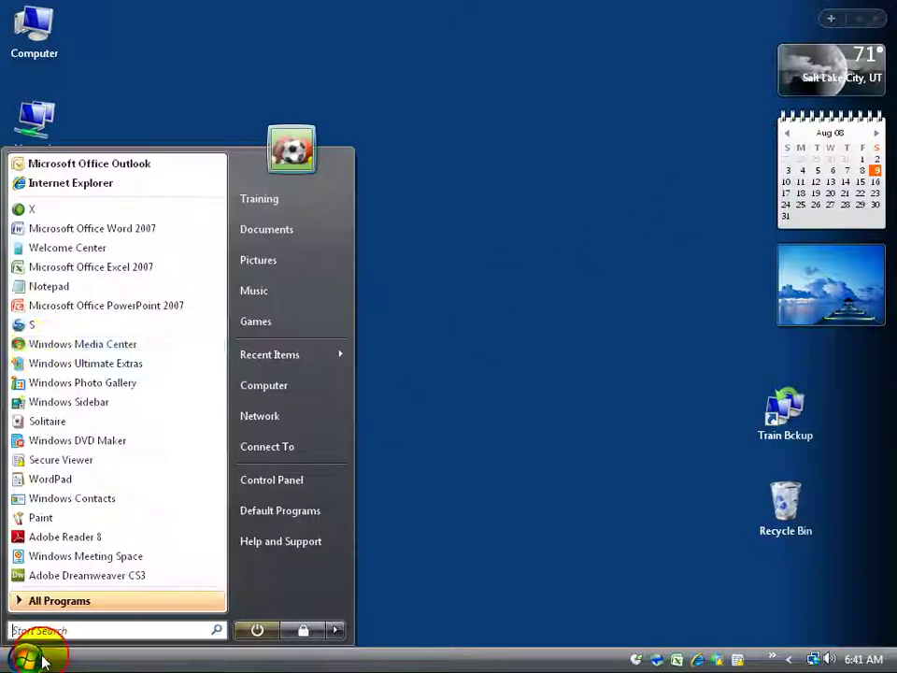
pyautogui.rightClick(54, 272)
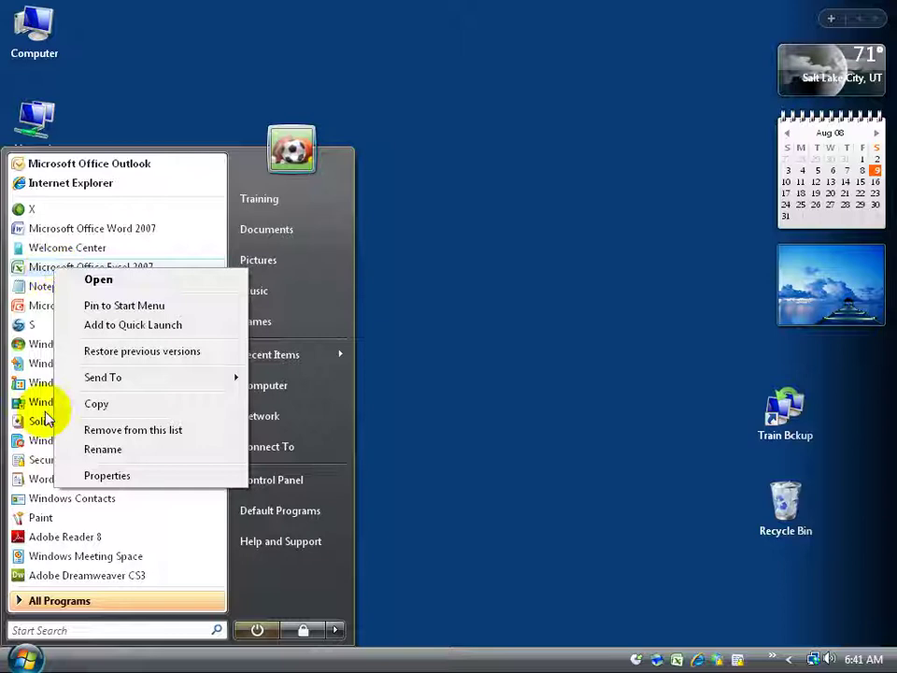
pyautogui.click(39, 630)
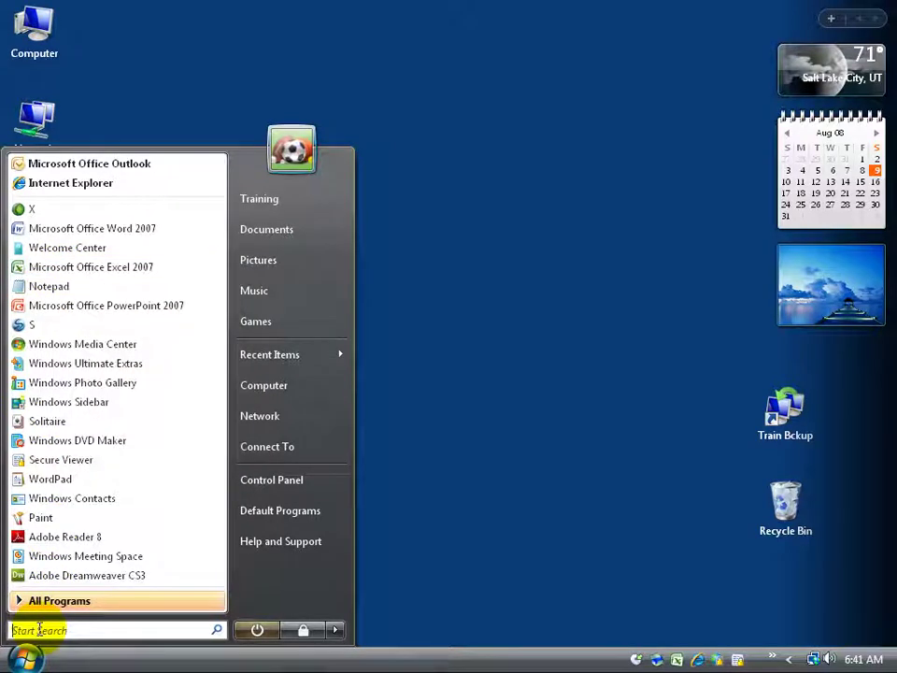
pyautogui.write('excel')
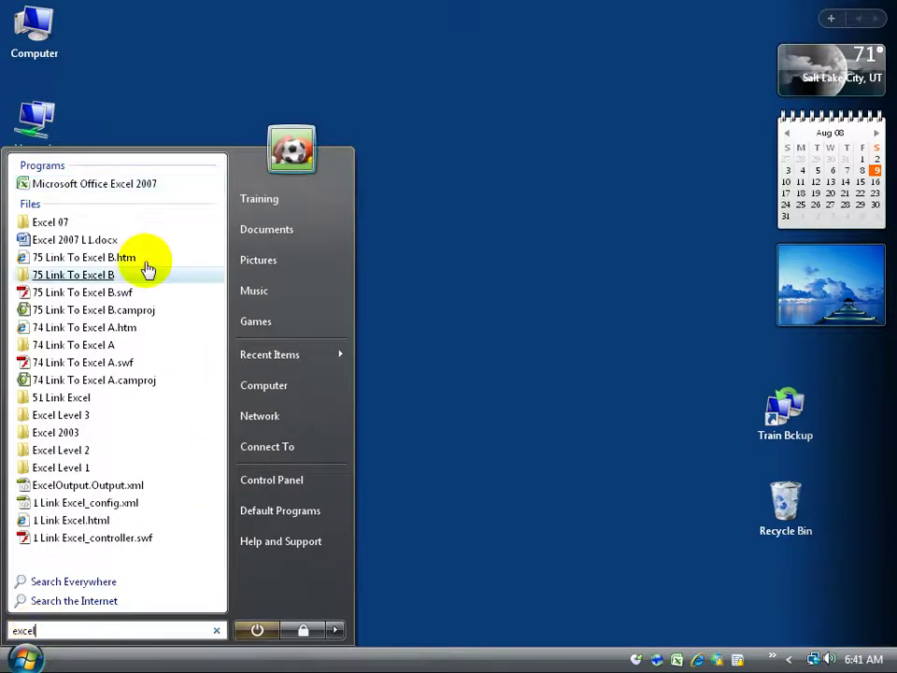
pyautogui.rightClick(124, 186)
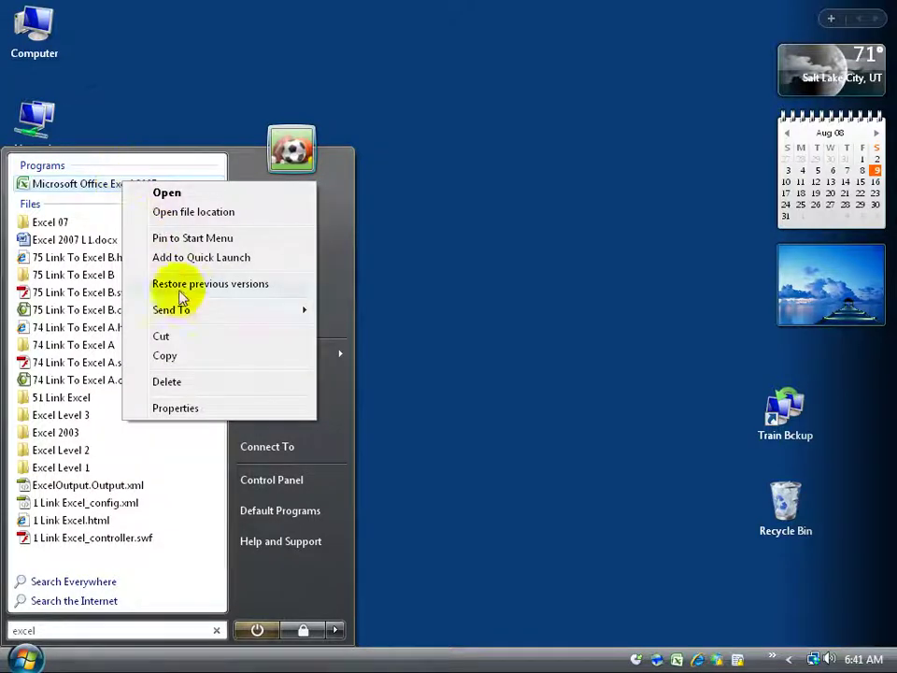
pyautogui.moveTo(216, 314)
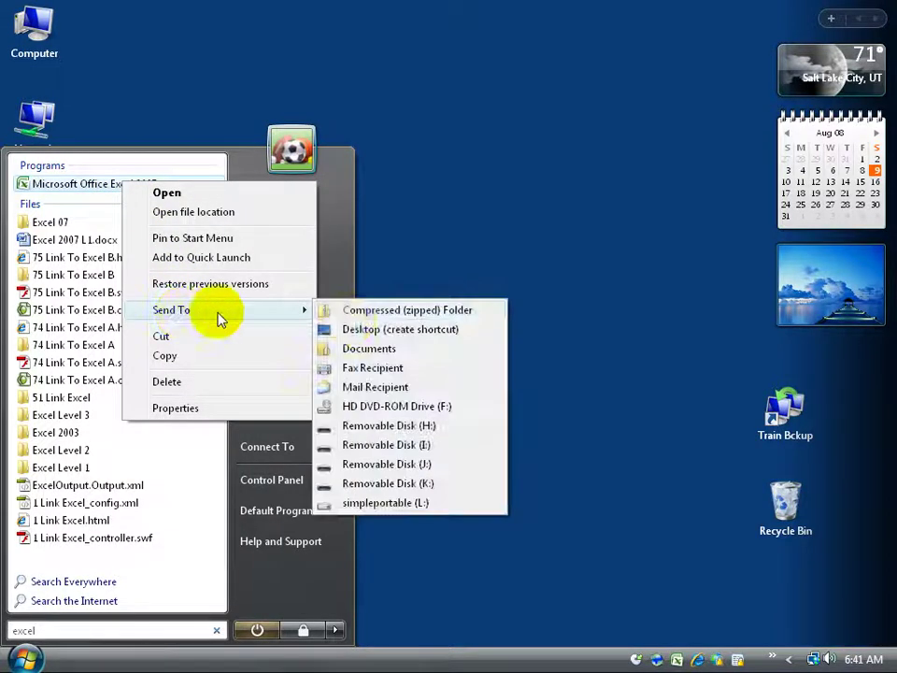
pyautogui.click(422, 332)
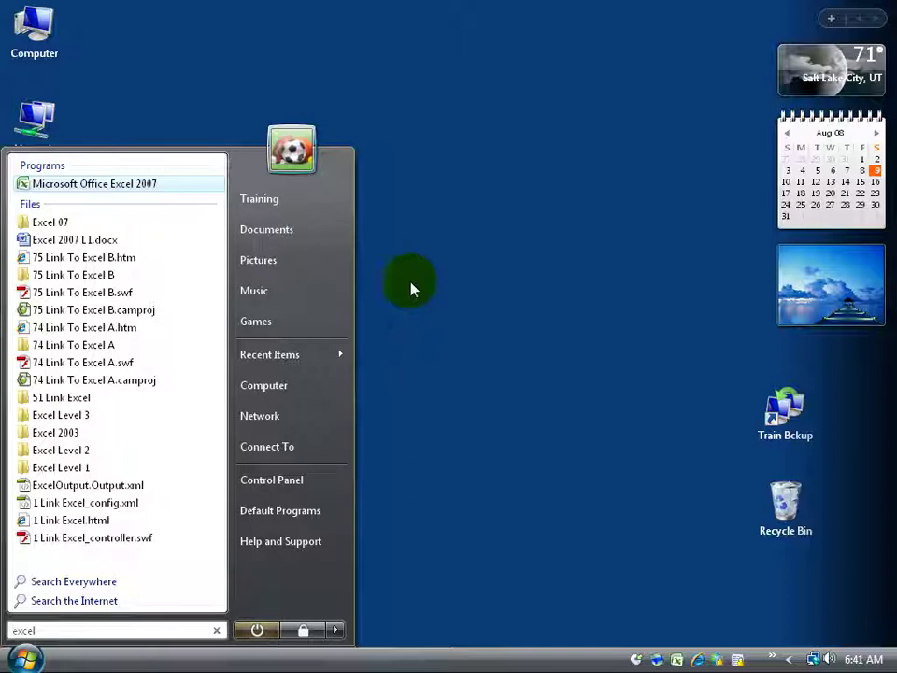
pyautogui.click(587, 242)
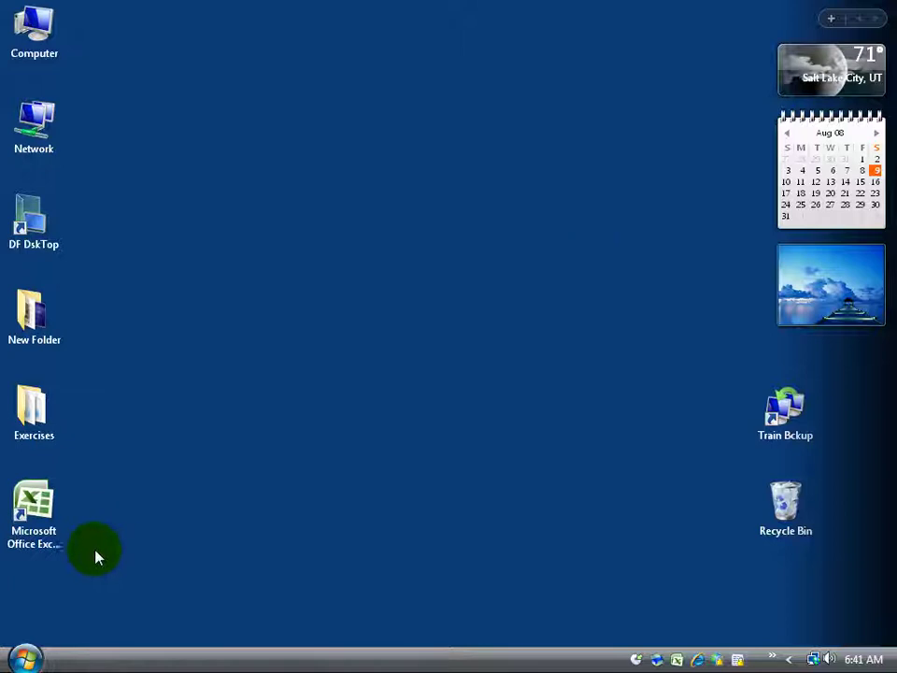
# - Launch Excel from Quick Launch, close it, then reopen it from the desktop shortcut
pyautogui.click(47, 517)
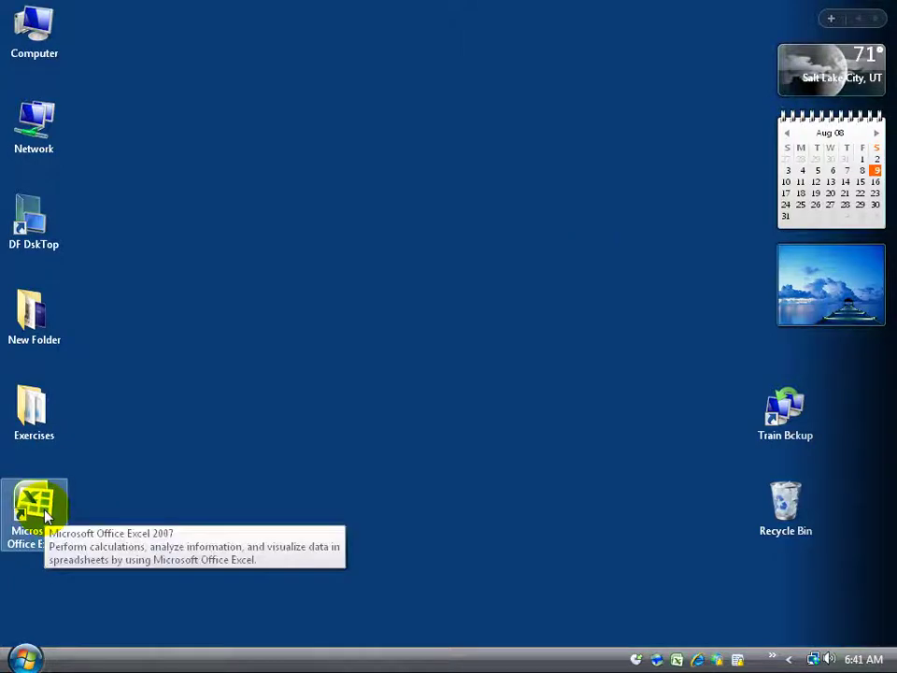
pyautogui.click(426, 585)
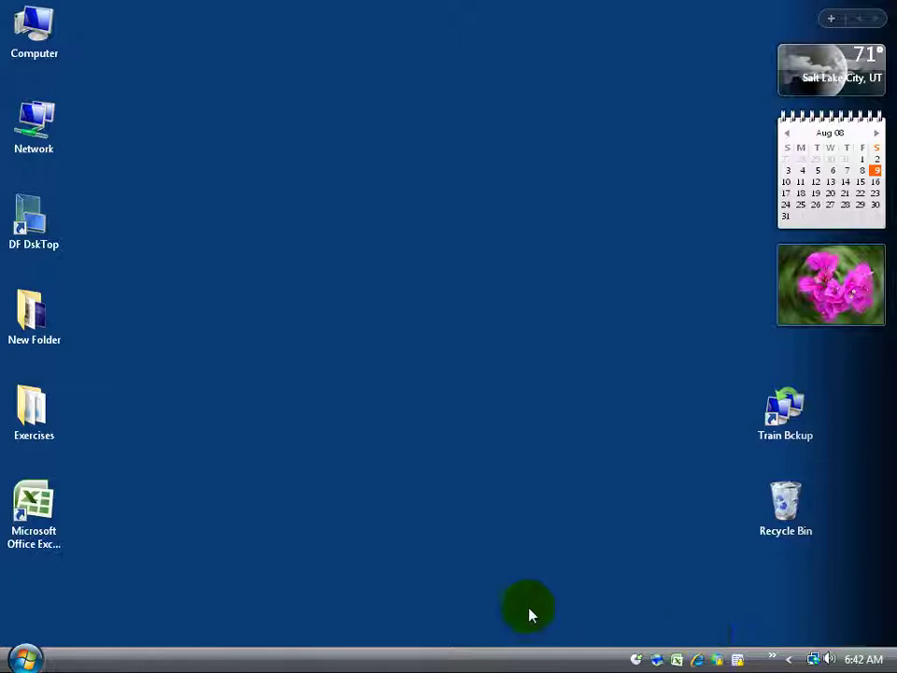
pyautogui.click(36, 509)
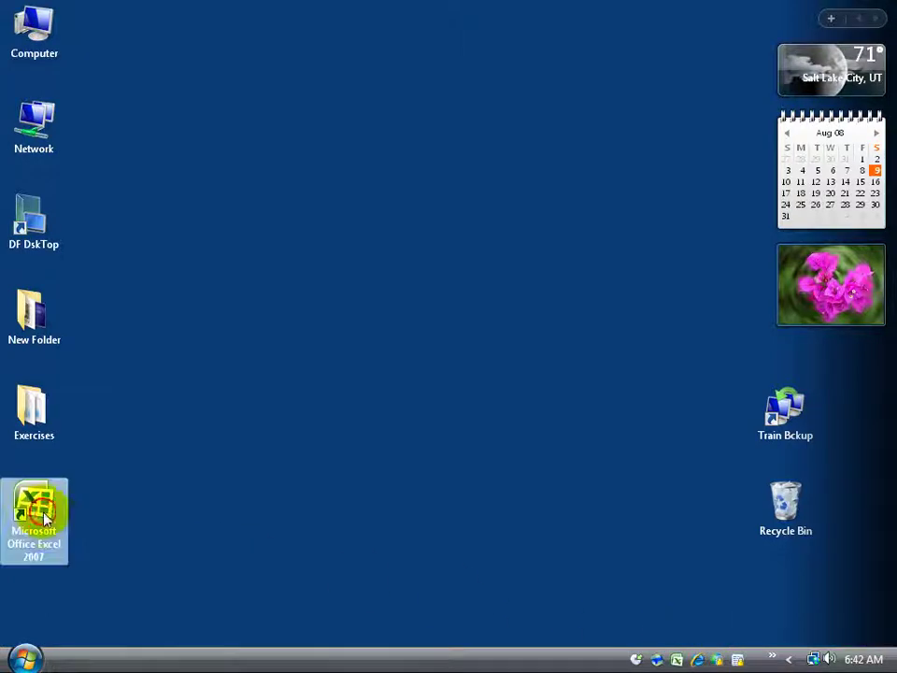
pyautogui.click(681, 659)
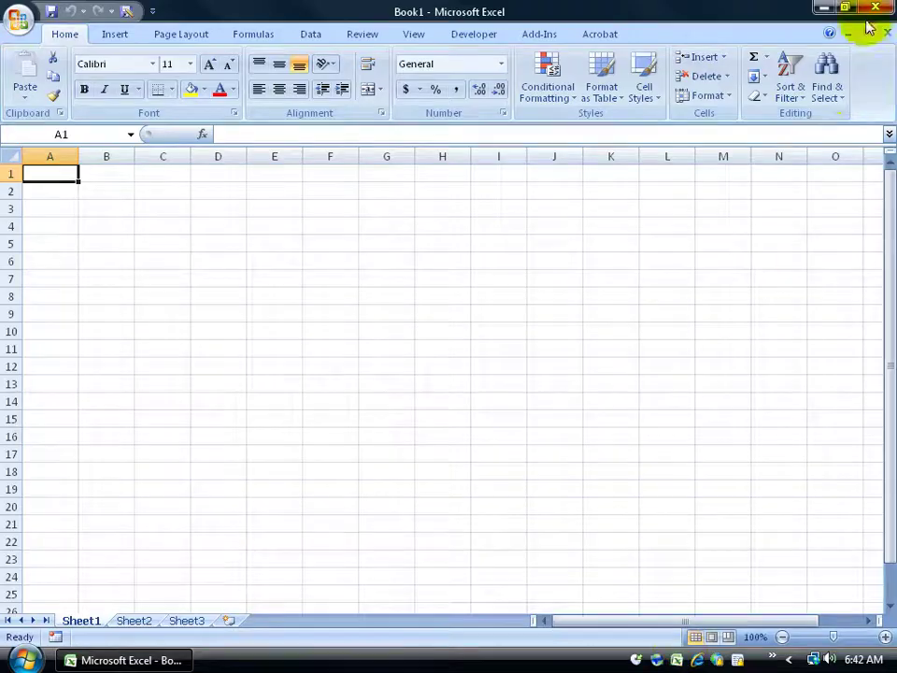
pyautogui.click(864, 7)
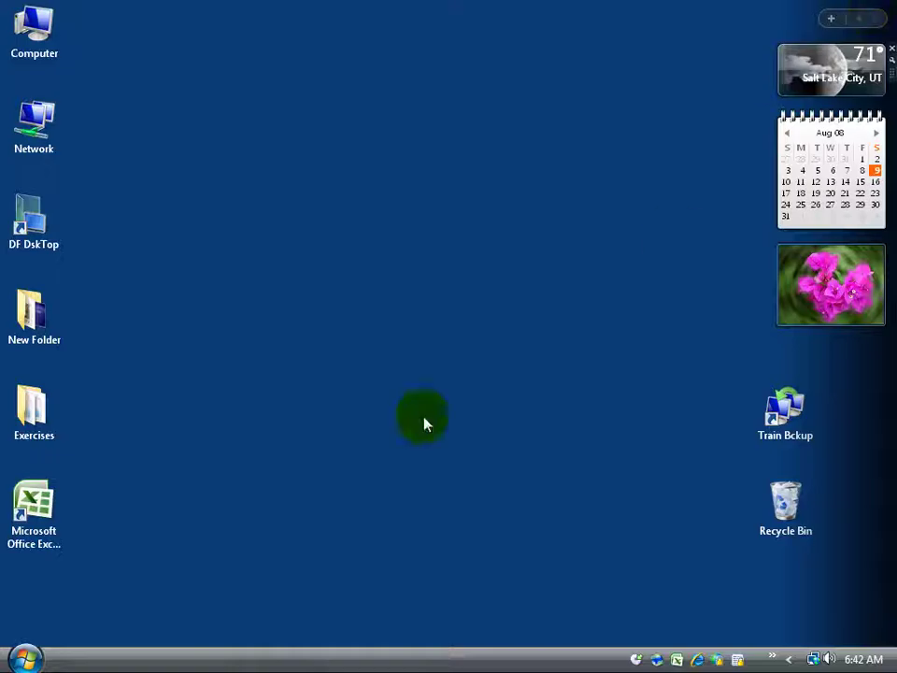
pyautogui.doubleClick(25, 534)
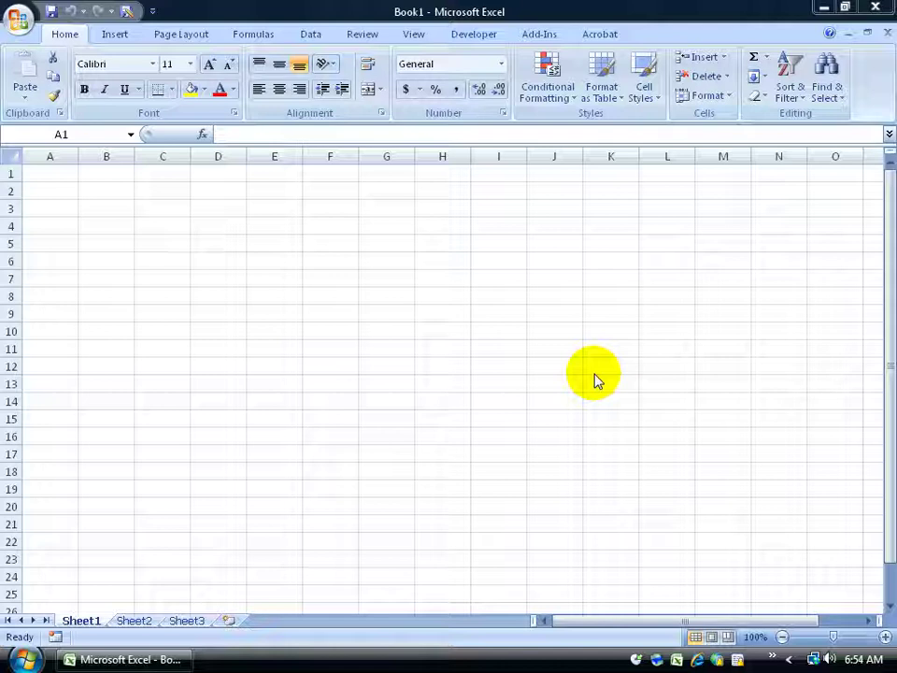
pyautogui.click(21, 21)
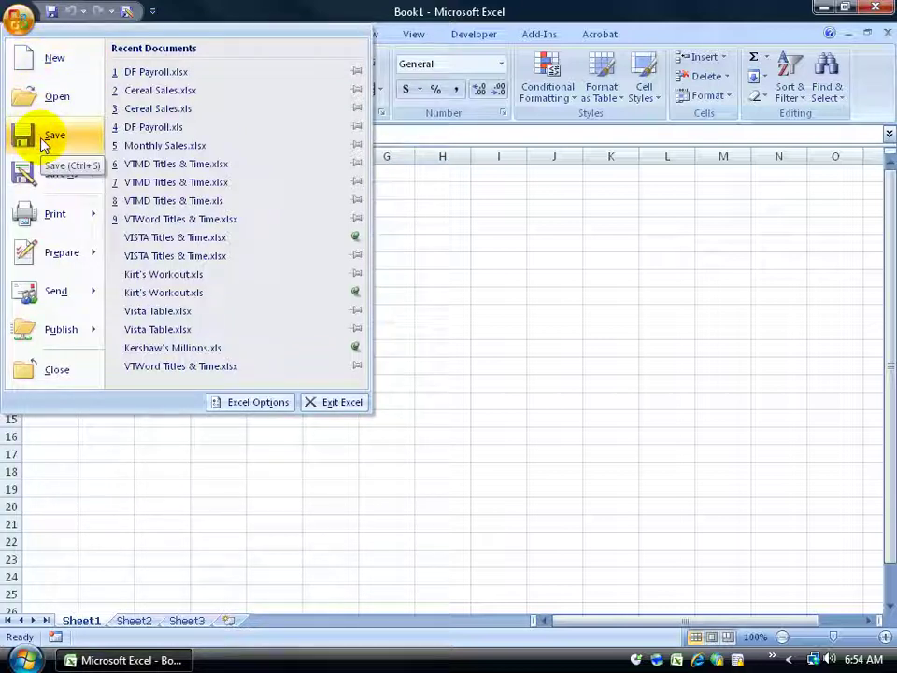
pyautogui.moveTo(39, 207)
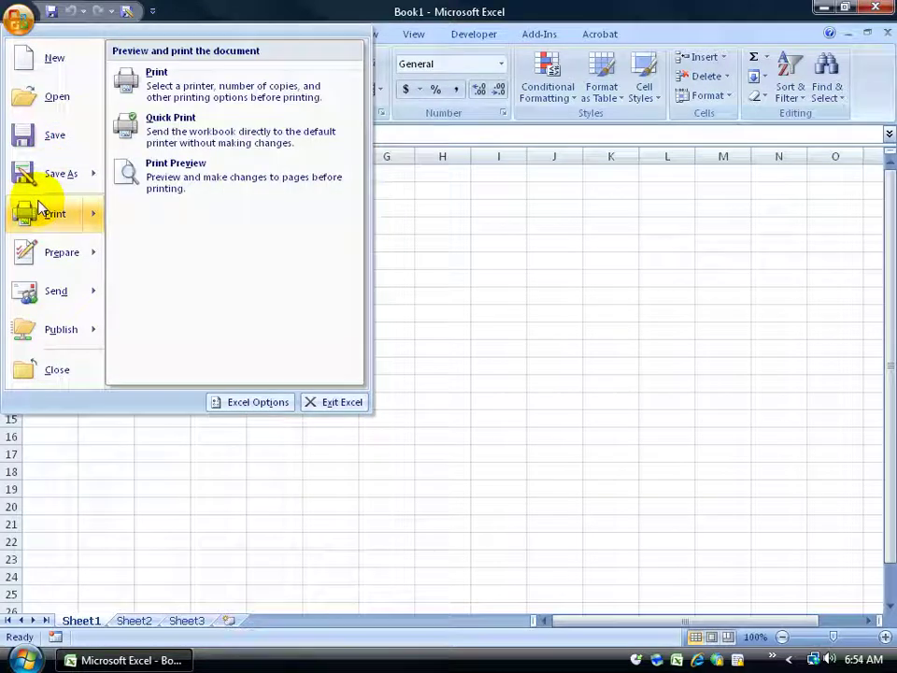
pyautogui.click(607, 281)
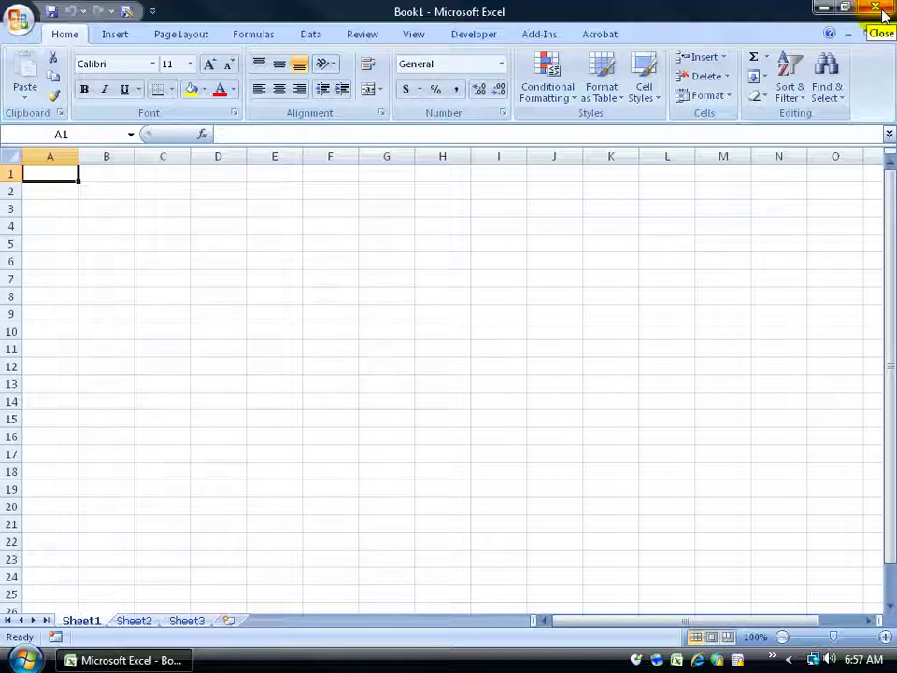
# - Restart Excel from the desktop shortcut and close the Book1 workbook window
pyautogui.click(883, 13)
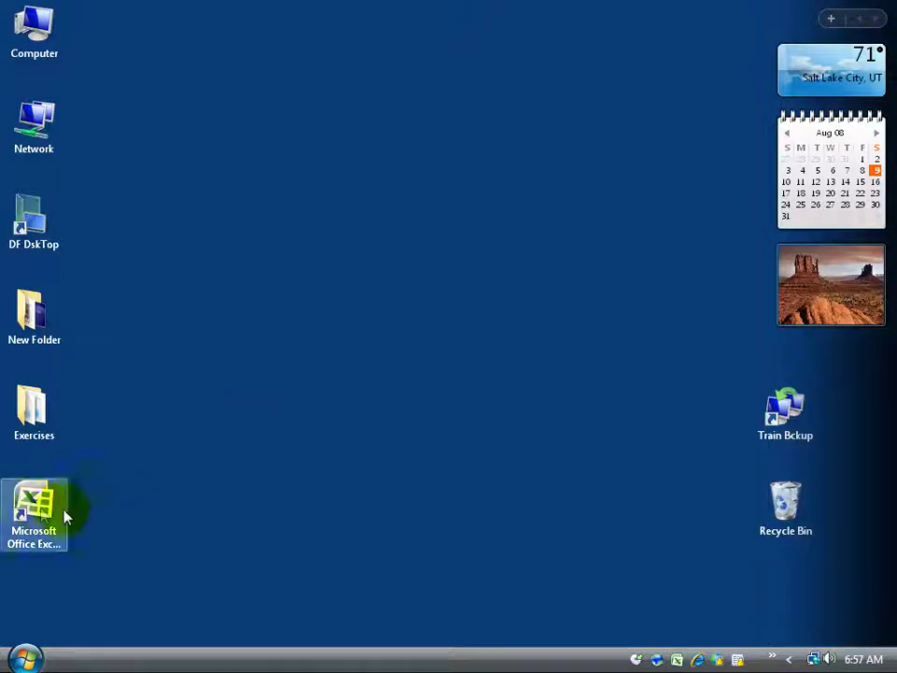
pyautogui.click(41, 512)
pyautogui.doubleClick(41, 512)
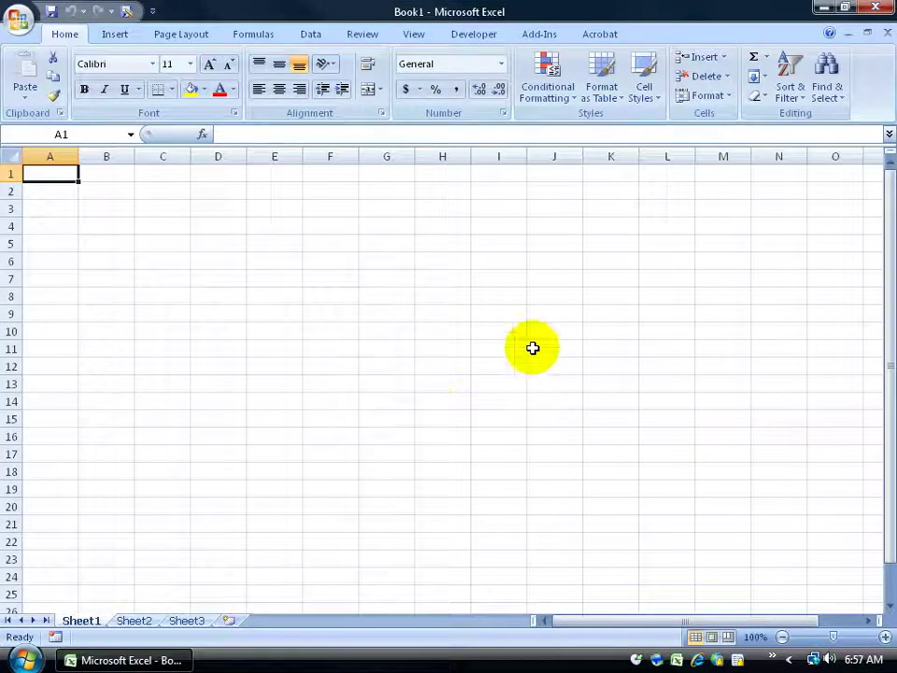
pyautogui.click(887, 35)
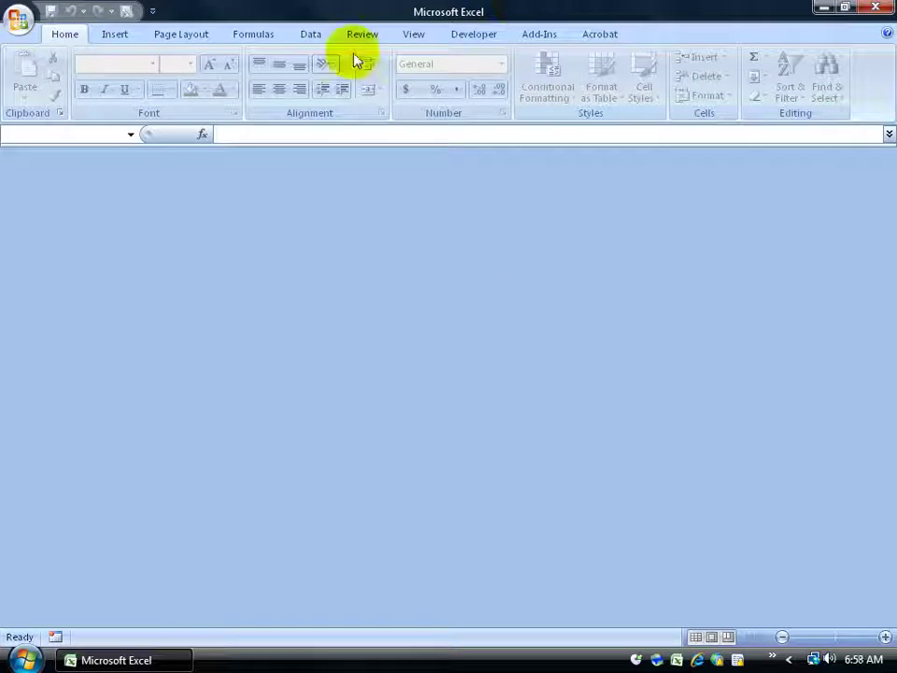
# - Create a new blank workbook, Book2, from the Office button's New command
pyautogui.click(17, 22)
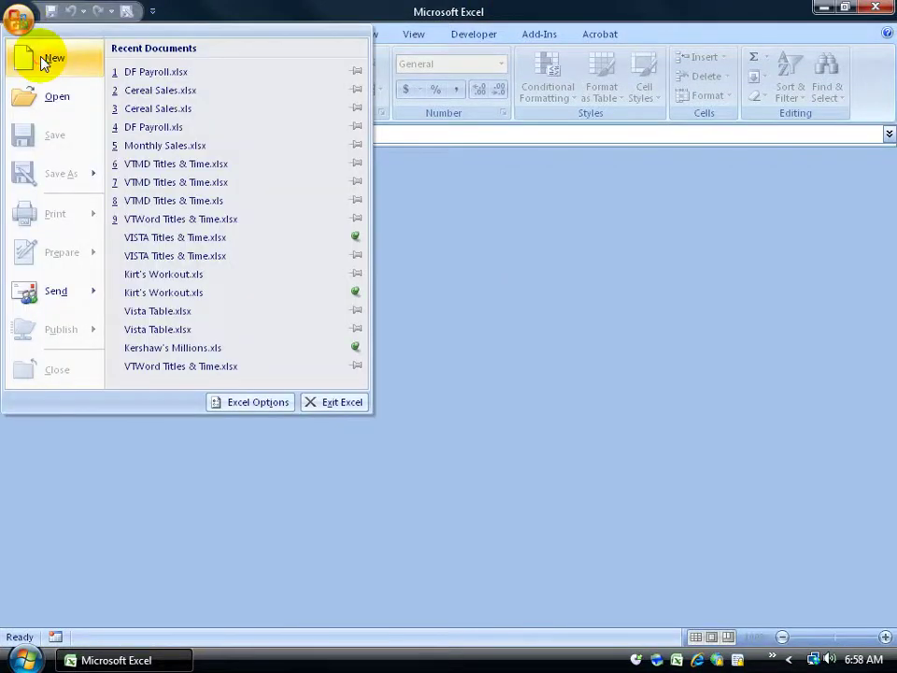
pyautogui.click(41, 59)
pyautogui.doubleClick(268, 185)
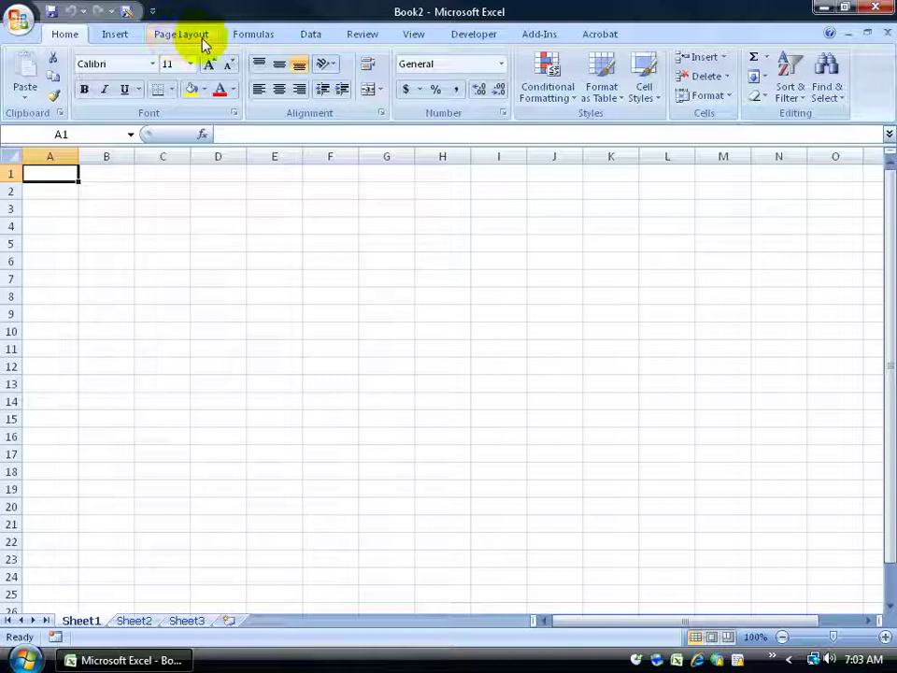
# - Switch to the Page Layout ribbon, then back to the Home ribbon
pyautogui.click(200, 39)
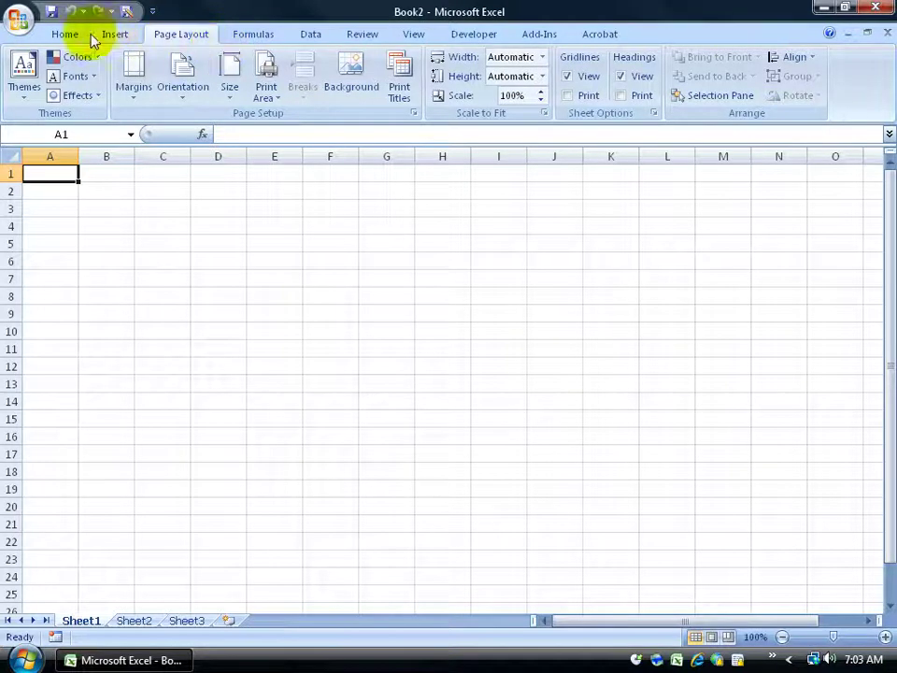
pyautogui.click(66, 36)
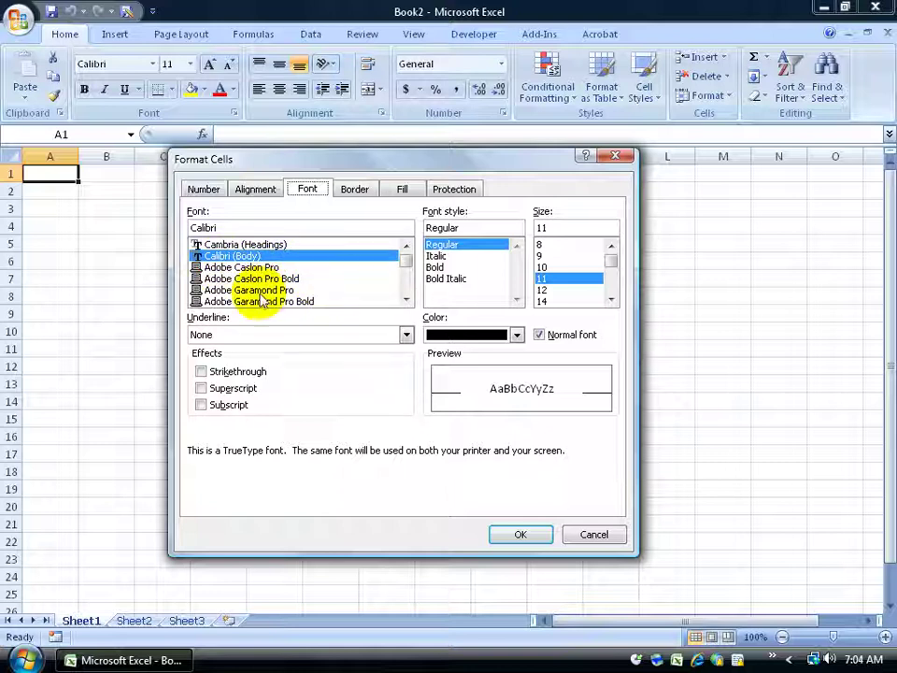
# - Preview Adobe Garamond Pro and Adobe Caslon Pro Bold, then cancel Format Cells without changes
pyautogui.click(271, 290)
pyautogui.click(266, 278)
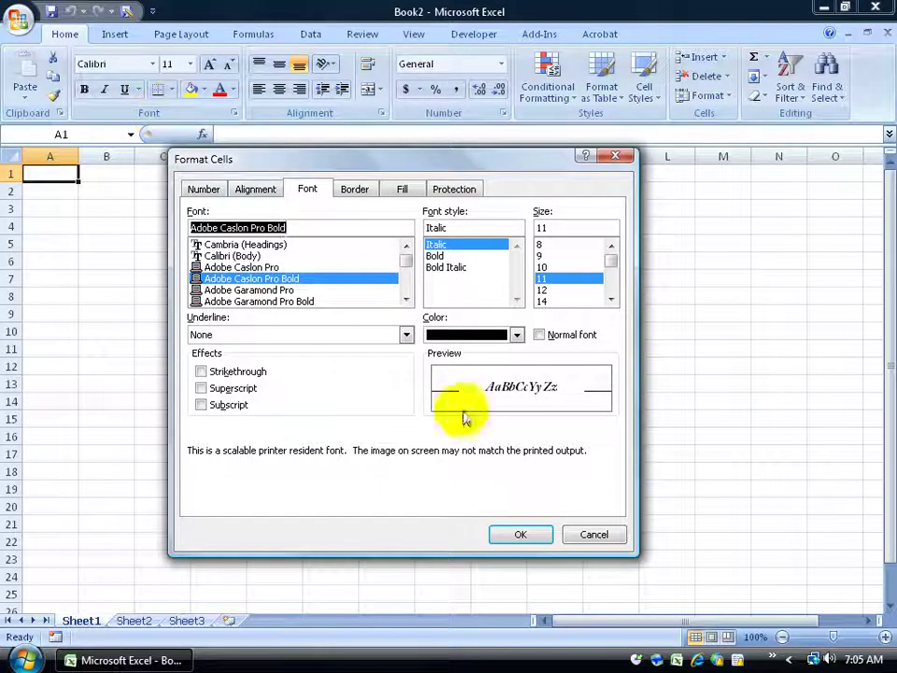
pyautogui.click(579, 544)
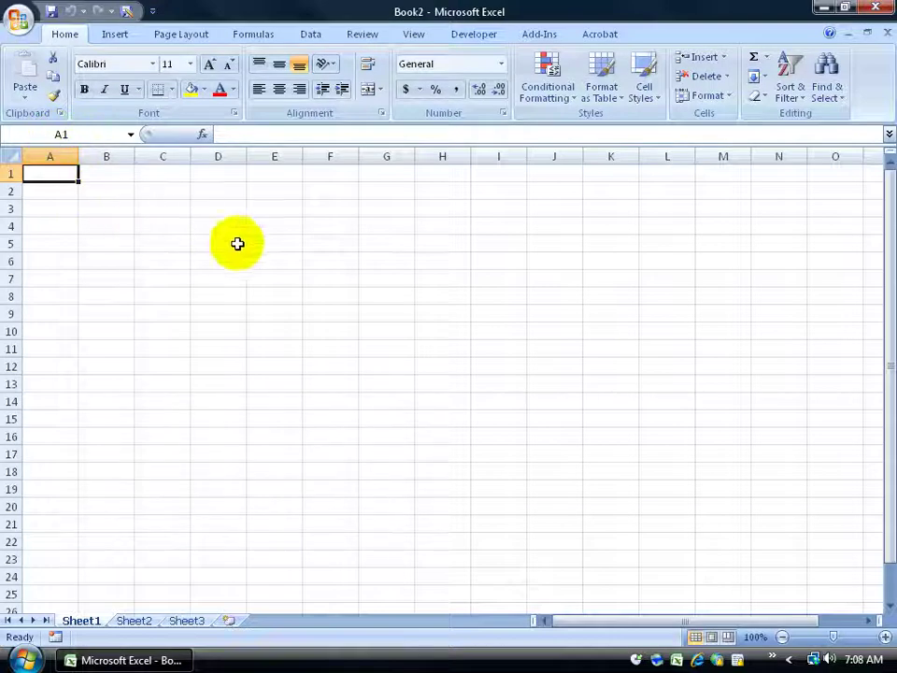
# - Select cell E5
pyautogui.click(271, 245)
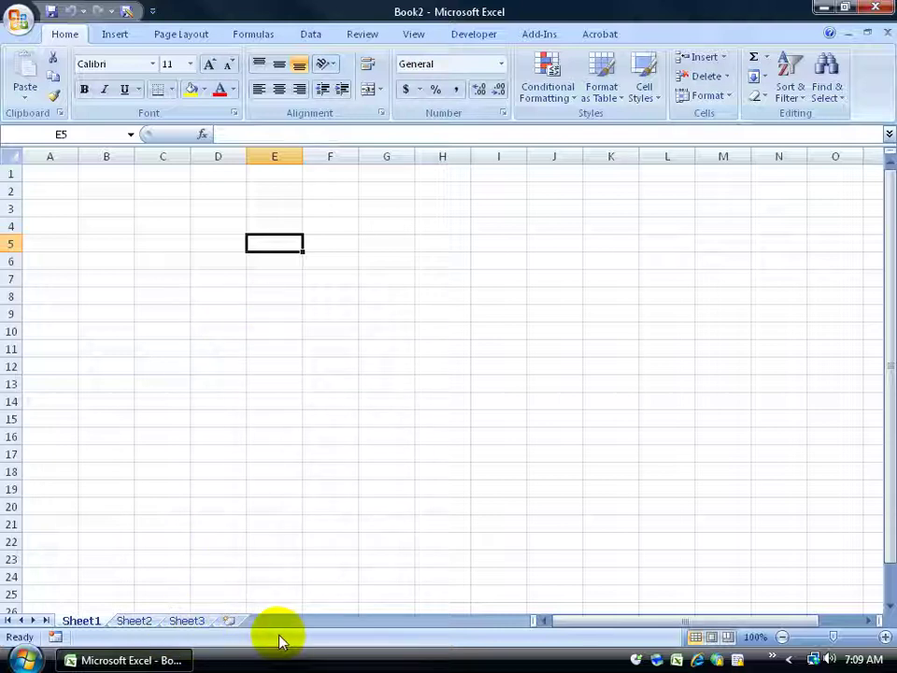
pyautogui.rightClick(106, 638)
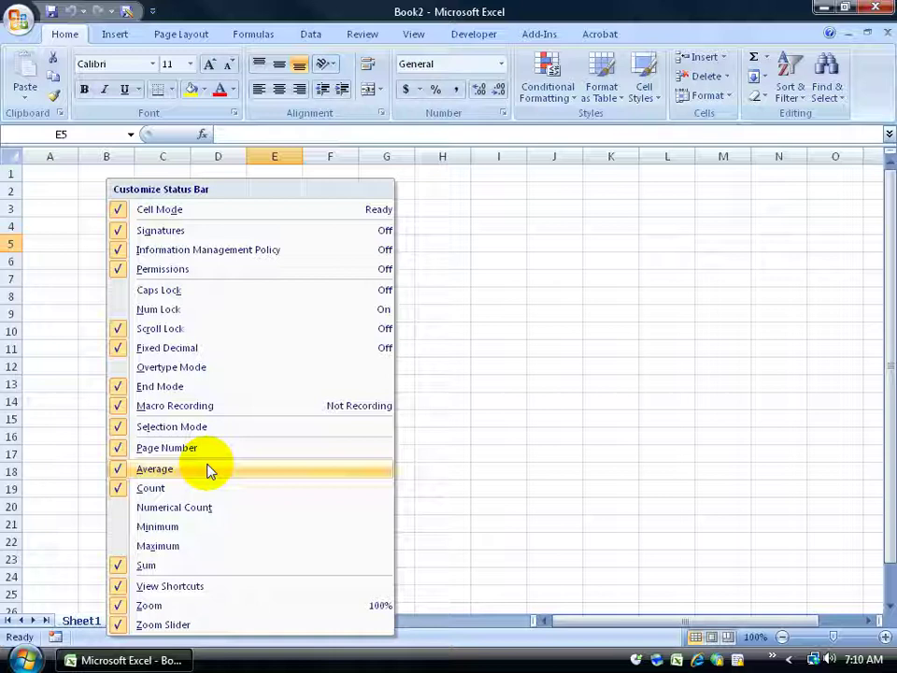
# - Dismiss the status bar options, select K18 then I19, and zoom out slightly and scroll
pyautogui.click(594, 639)
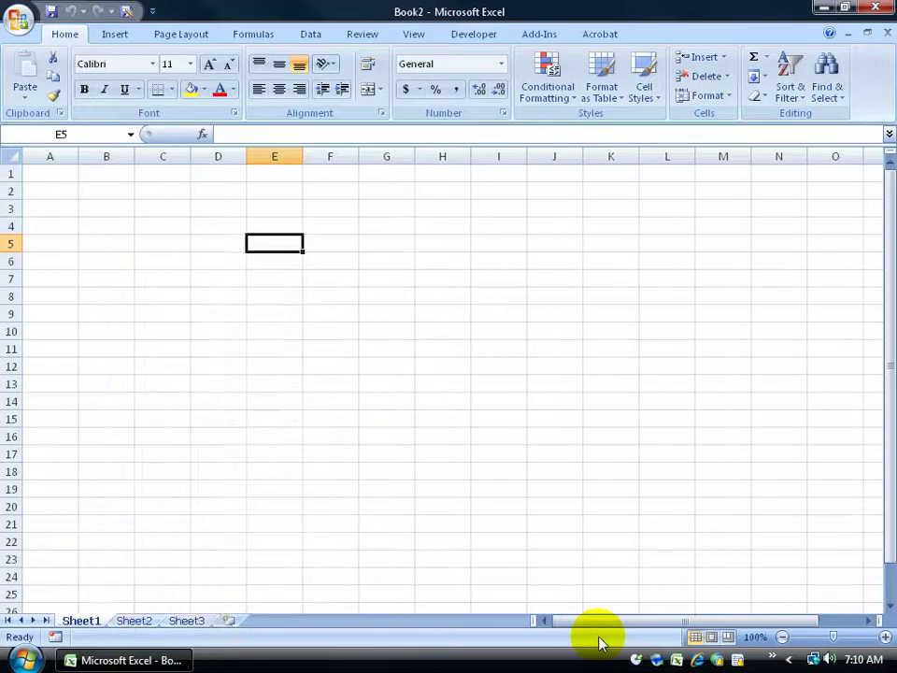
pyautogui.click(587, 469)
pyautogui.click(493, 490)
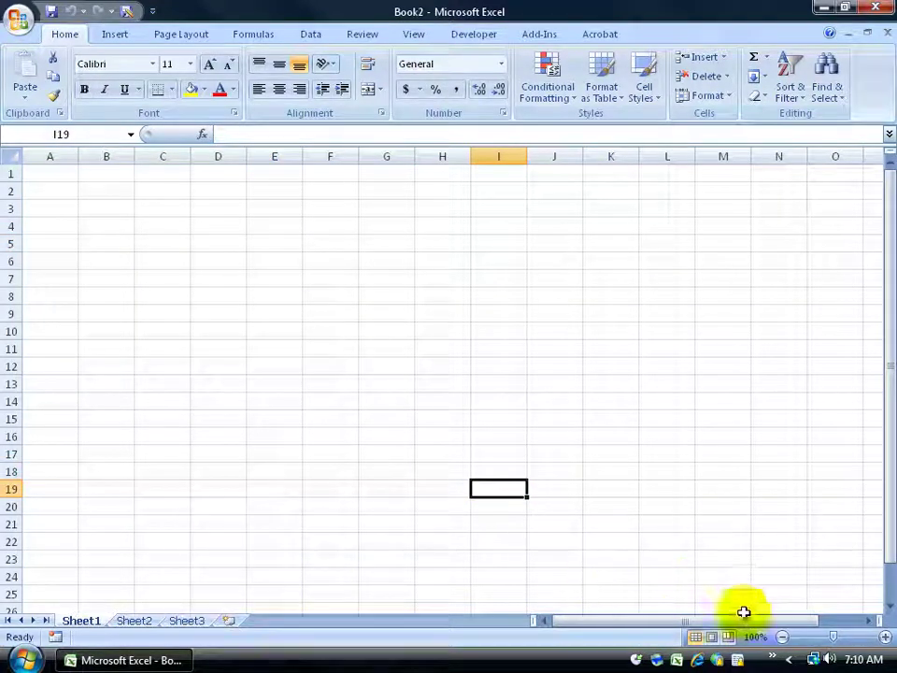
pyautogui.moveTo(830, 641); pyautogui.dragTo(827, 643)
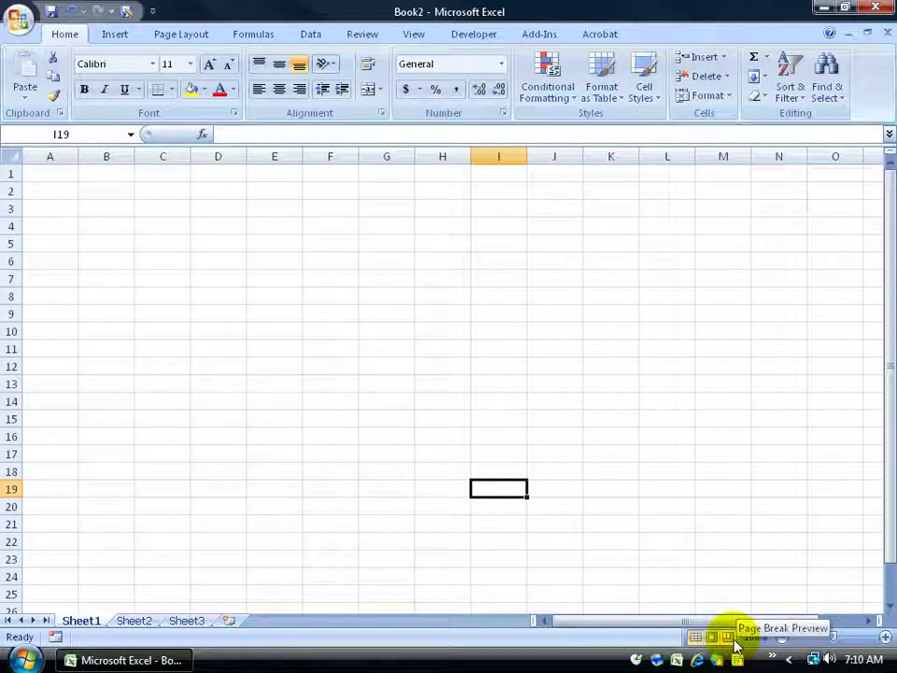
pyautogui.moveTo(677, 622)
pyautogui.mouseDown()
pyautogui.moveTo(746, 633)
pyautogui.moveTo(661, 633)
pyautogui.mouseUp()
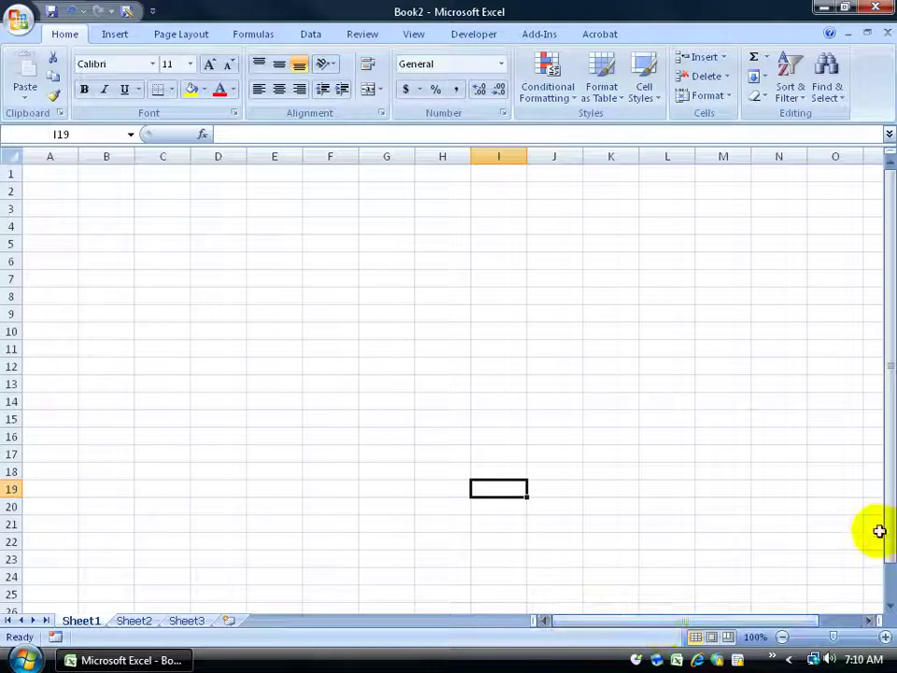
pyautogui.moveTo(881, 531); pyautogui.dragTo(881, 480)
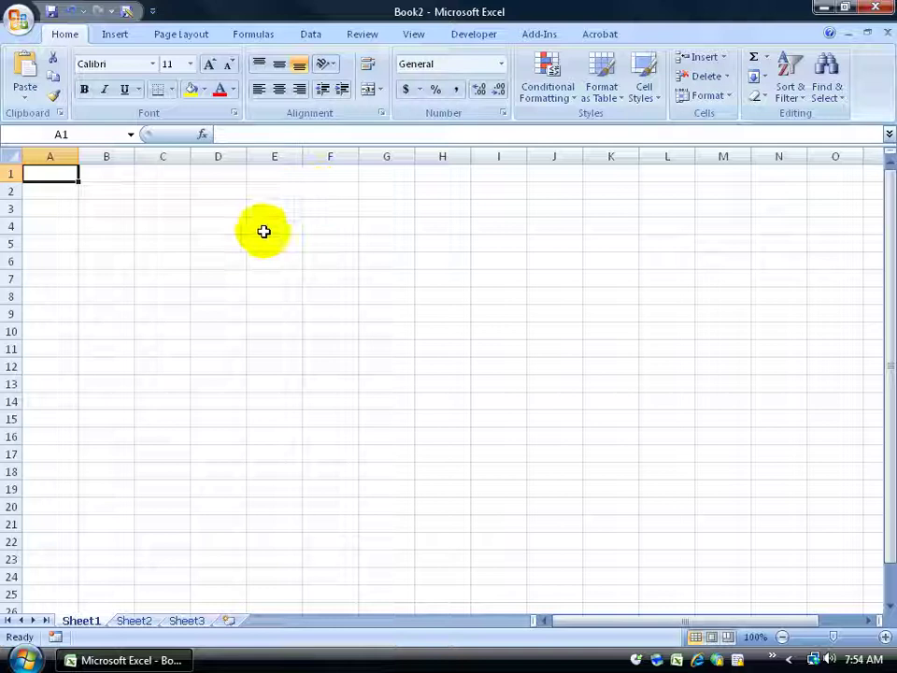
# - Select cell E6
pyautogui.click(273, 260)
# - Select G8 then D8, step around row 8 with arrow keys, and return to A1 with Ctrl+Home
pyautogui.click(391, 297)
pyautogui.click(236, 296)
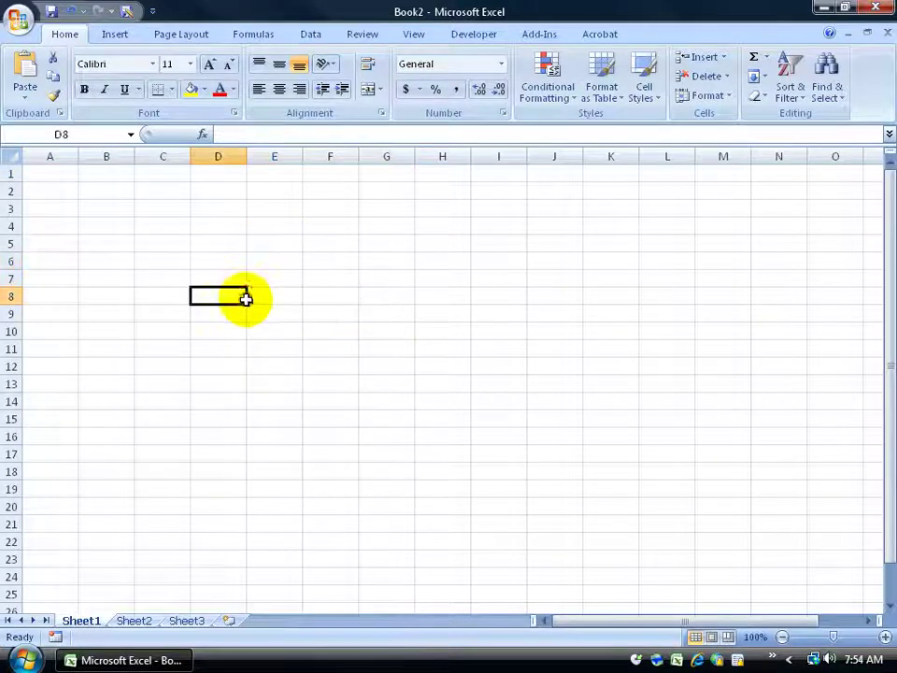
pyautogui.press('Right')
pyautogui.press('Right')
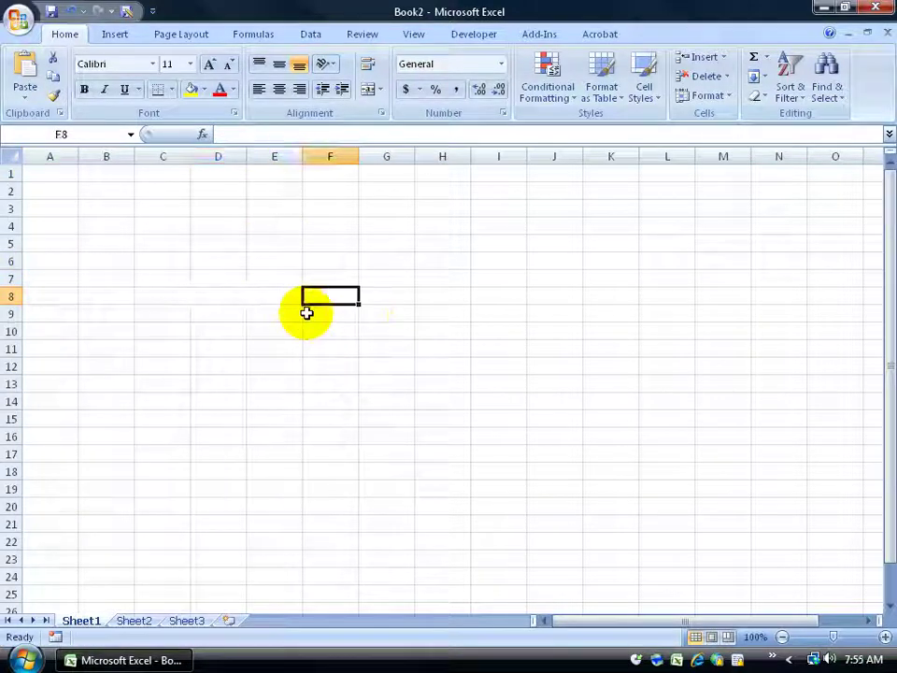
pyautogui.press('Down')
pyautogui.press('Up')
pyautogui.press('Up')
pyautogui.press('Left')
pyautogui.press('Down')
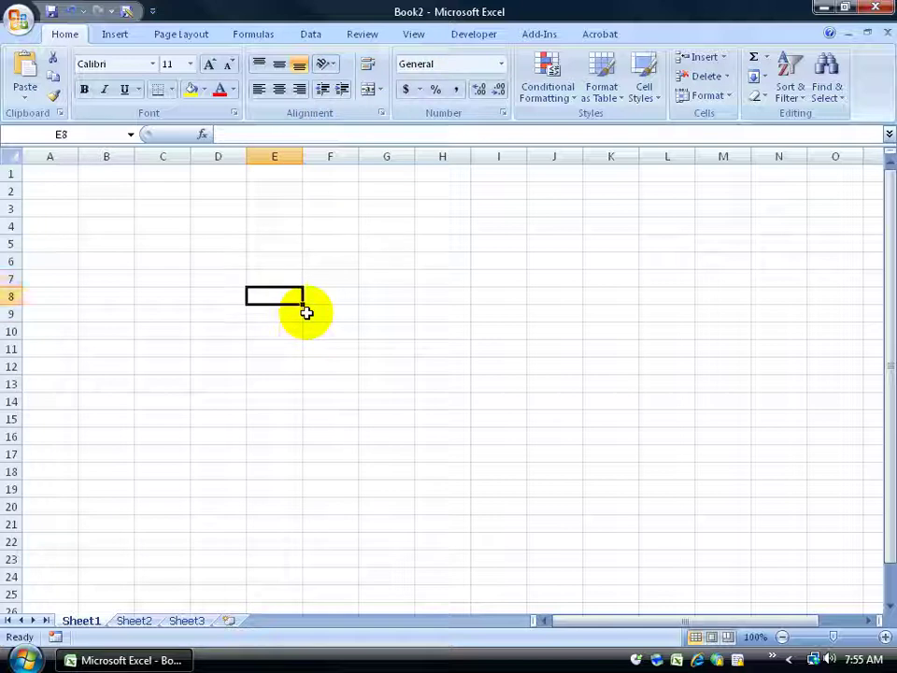
pyautogui.press('Right')
pyautogui.press('Right')
pyautogui.press('Right')
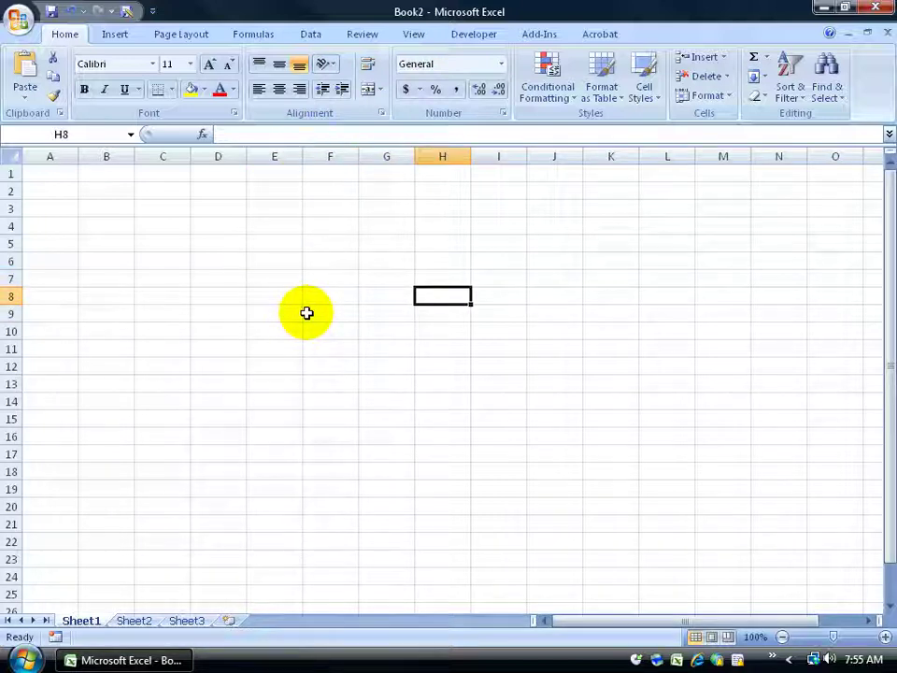
pyautogui.press('Left')
pyautogui.press('Left')
pyautogui.press('Left')
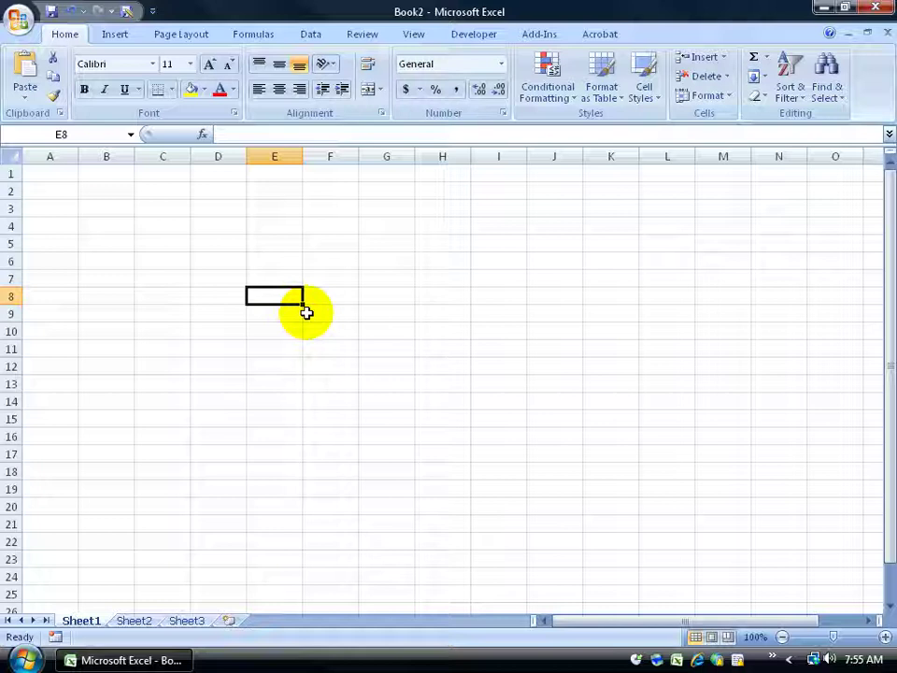
pyautogui.hotkey('ctrl', 'Home')
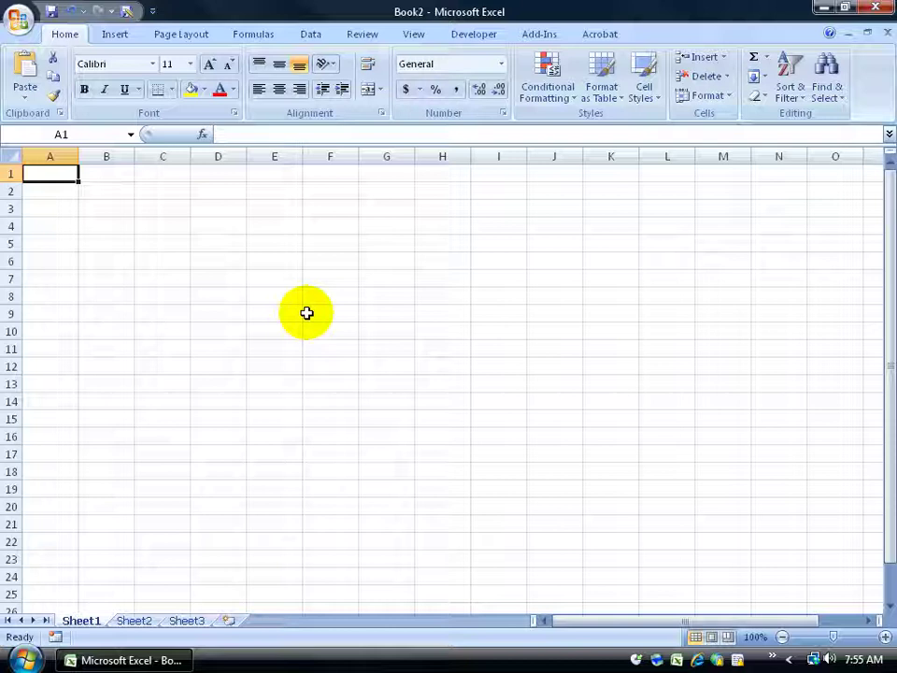
pyautogui.click(866, 621)
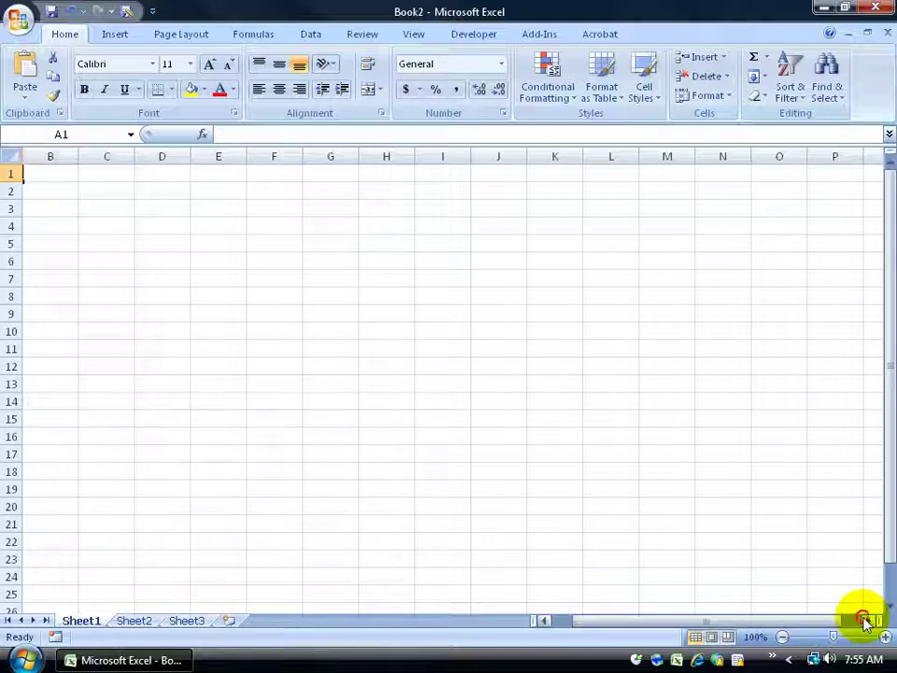
pyautogui.moveTo(865, 621); pyautogui.dragTo(827, 620)
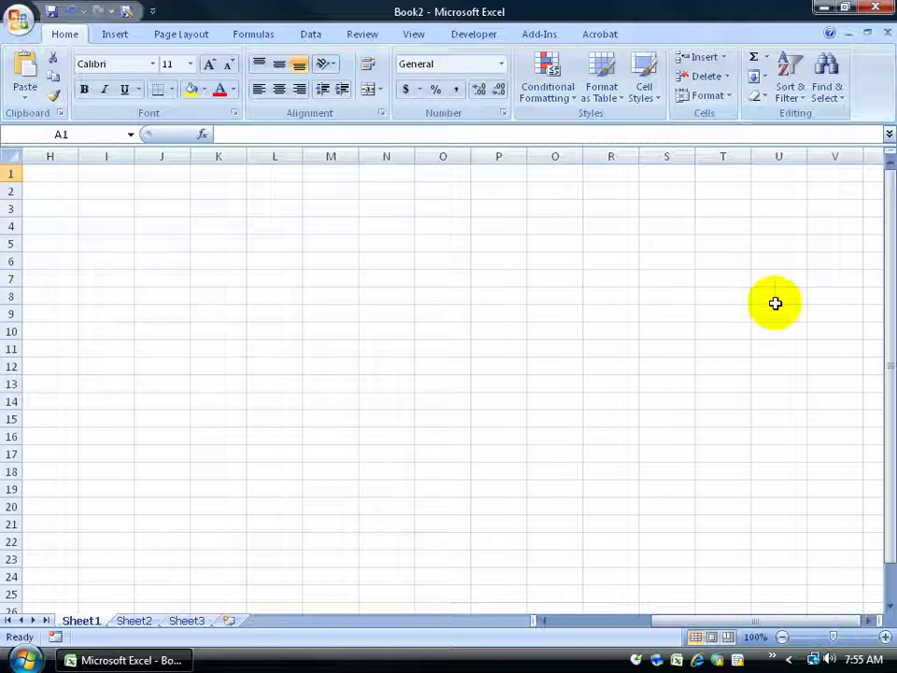
pyautogui.click(889, 598)
pyautogui.click(889, 599)
pyautogui.click(888, 598)
pyautogui.click(365, 261)
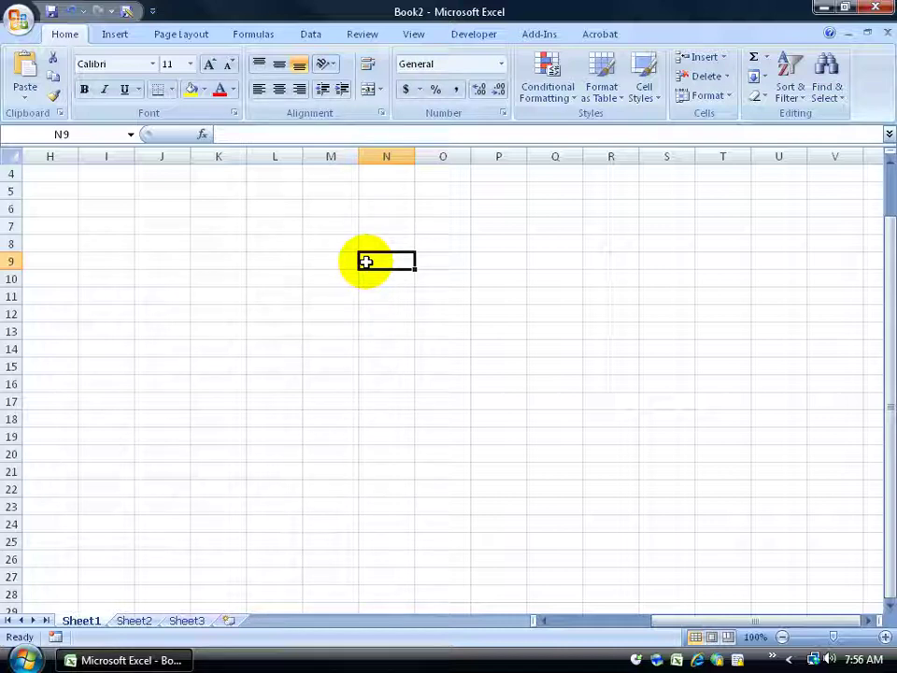
pyautogui.press('End')
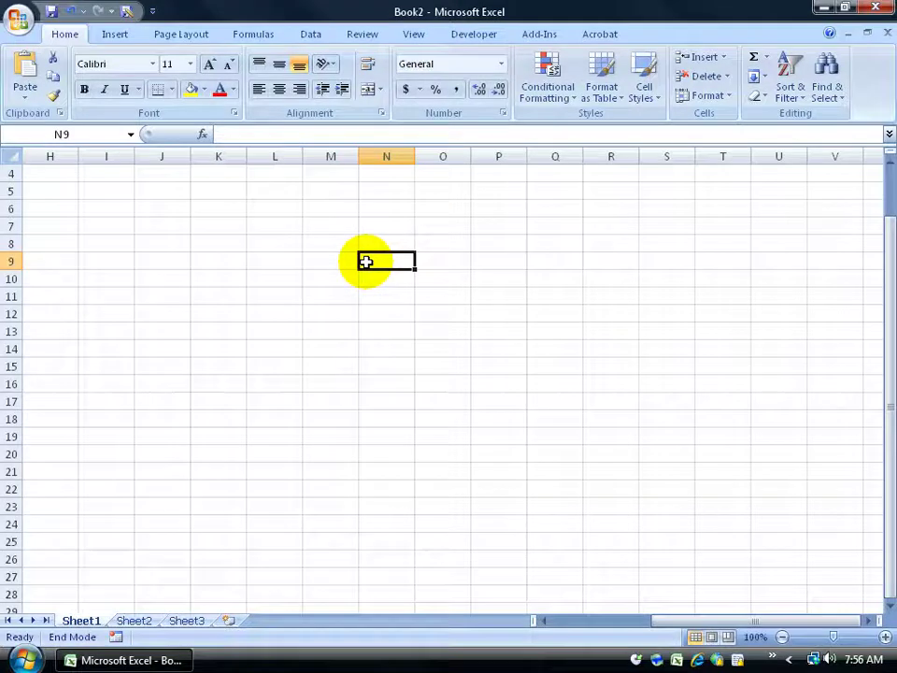
pyautogui.press('Down')
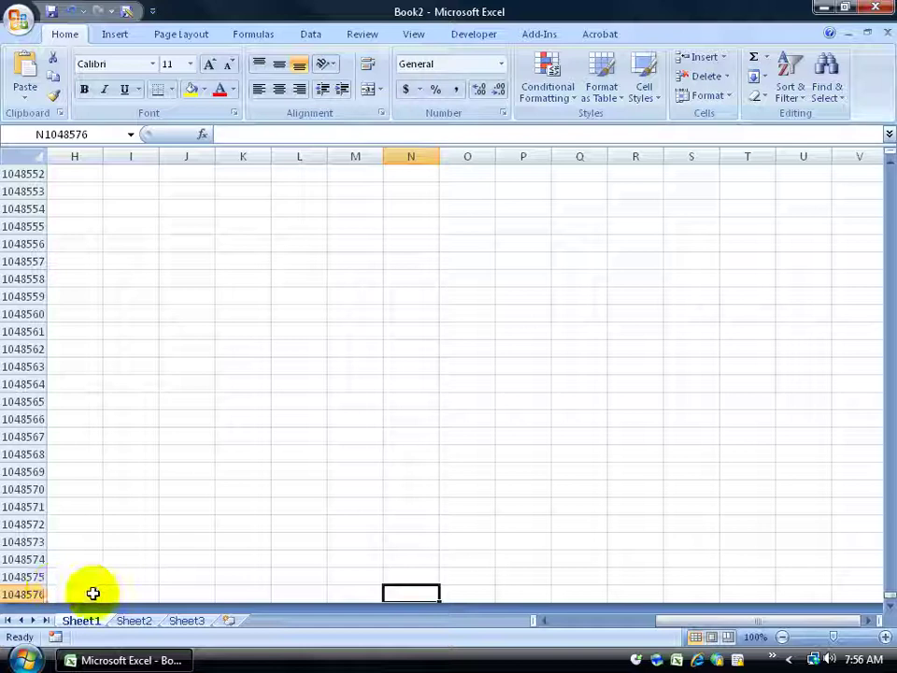
pyautogui.press('End')
pyautogui.press('Right')
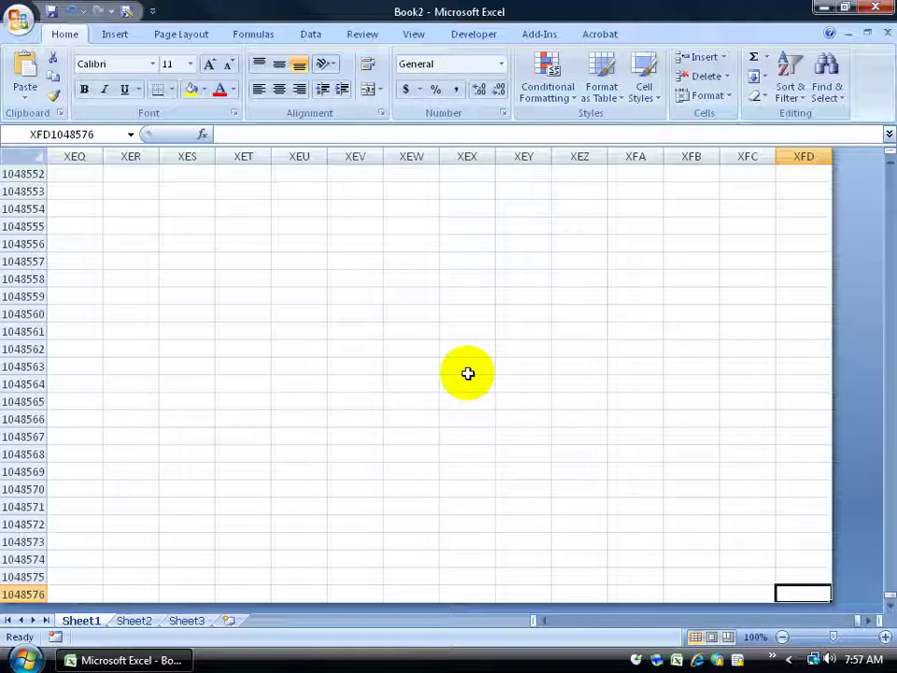
pyautogui.hotkey('ctrl', 'Home')
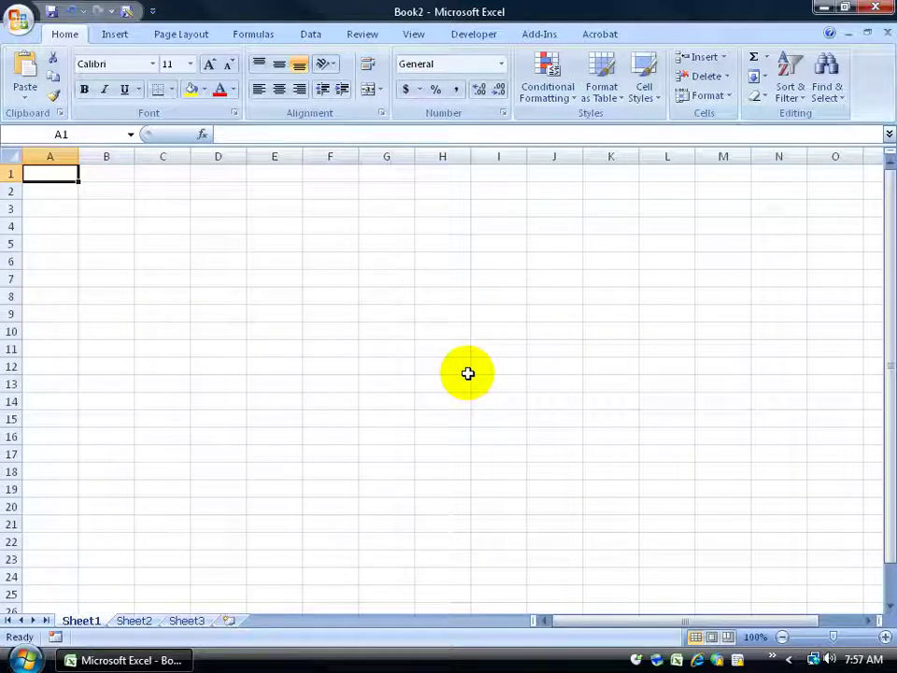
pyautogui.press('pagedown')
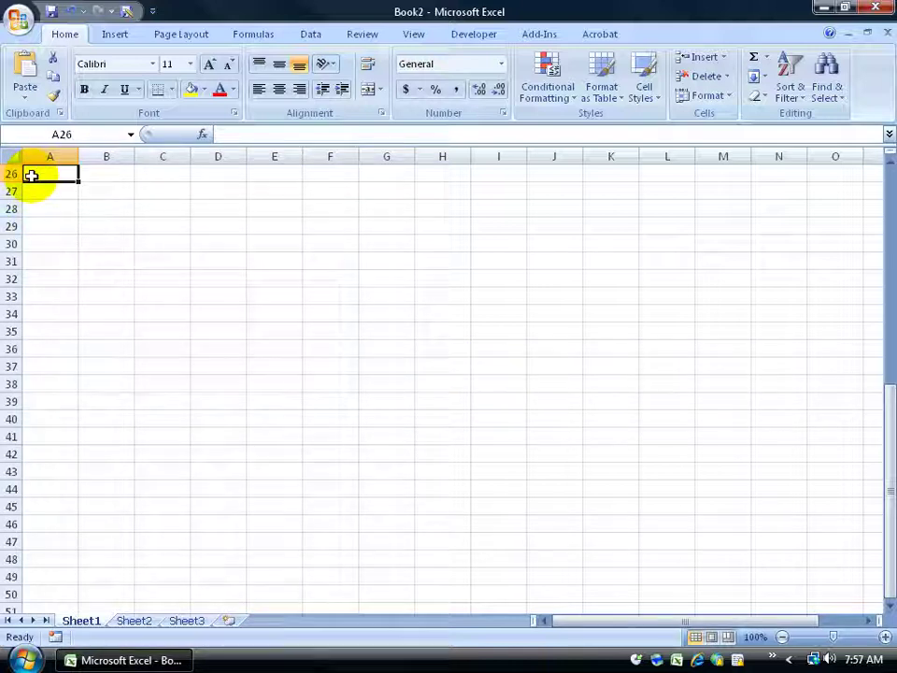
pyautogui.press('pagedown')
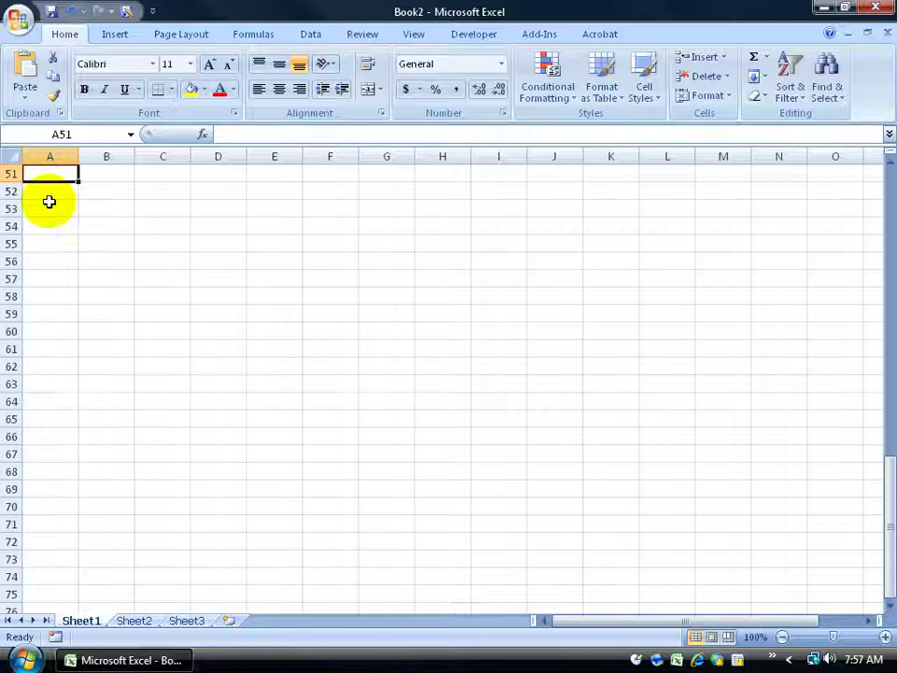
pyautogui.hotkey('ctrl', 'Home')
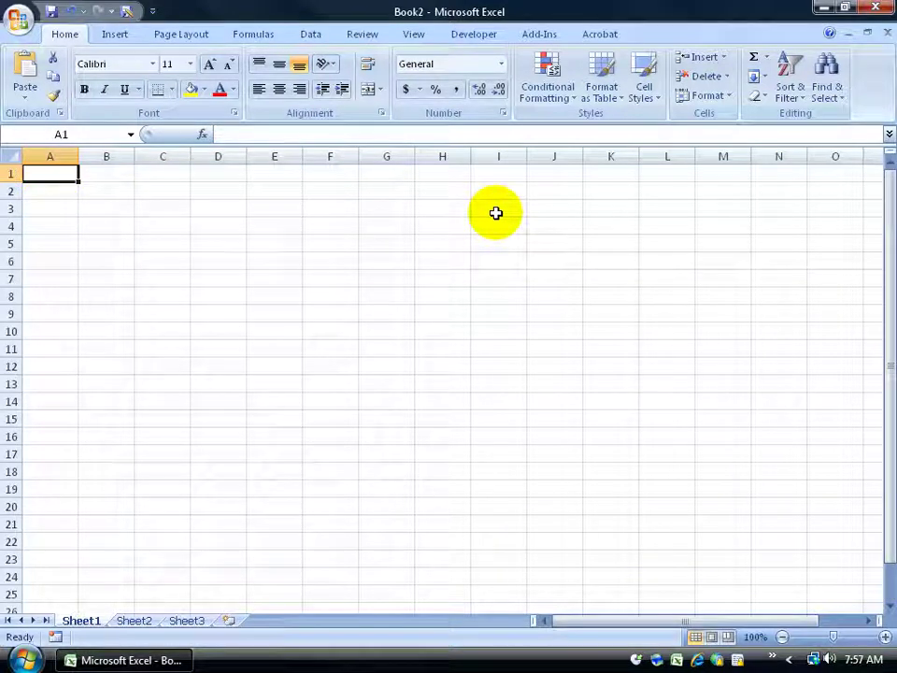
pyautogui.hotkey('alt', 'pagedown')
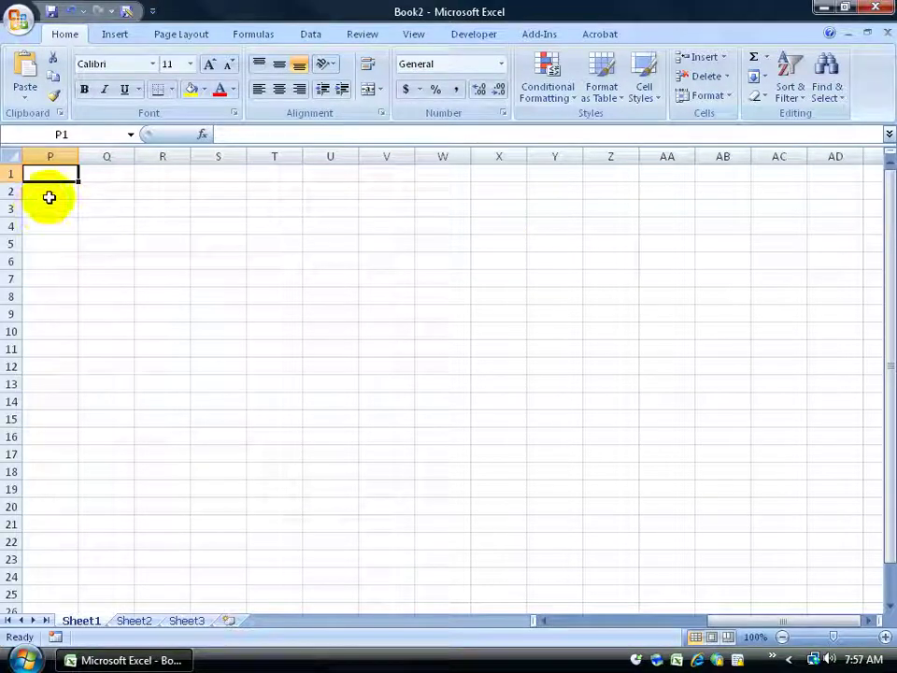
pyautogui.hotkey('alt', 'pagedown')
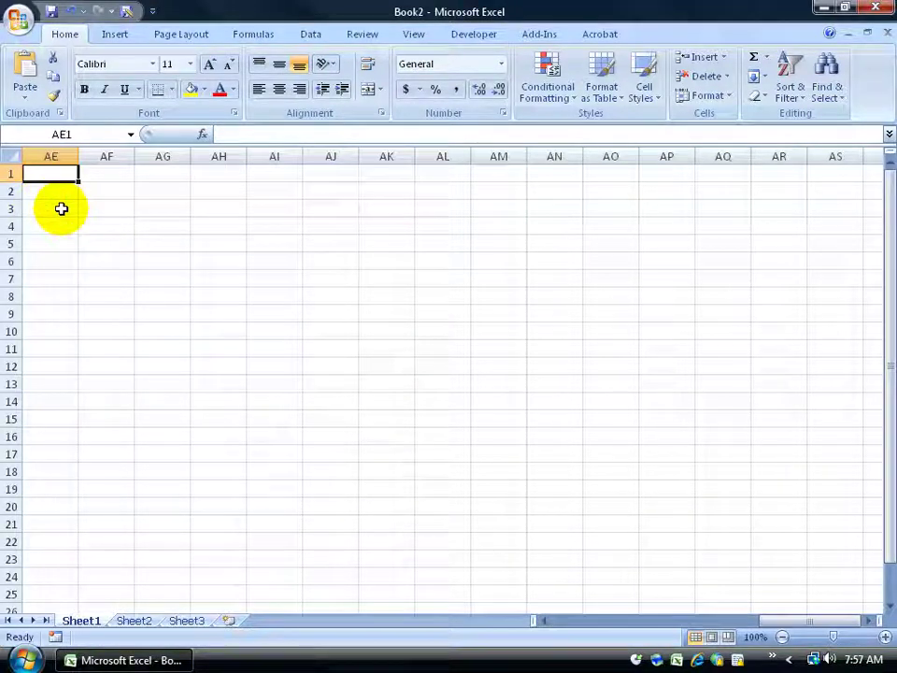
pyautogui.hotkey('alt', 'pageup')
pyautogui.hotkey('alt', 'pageup')
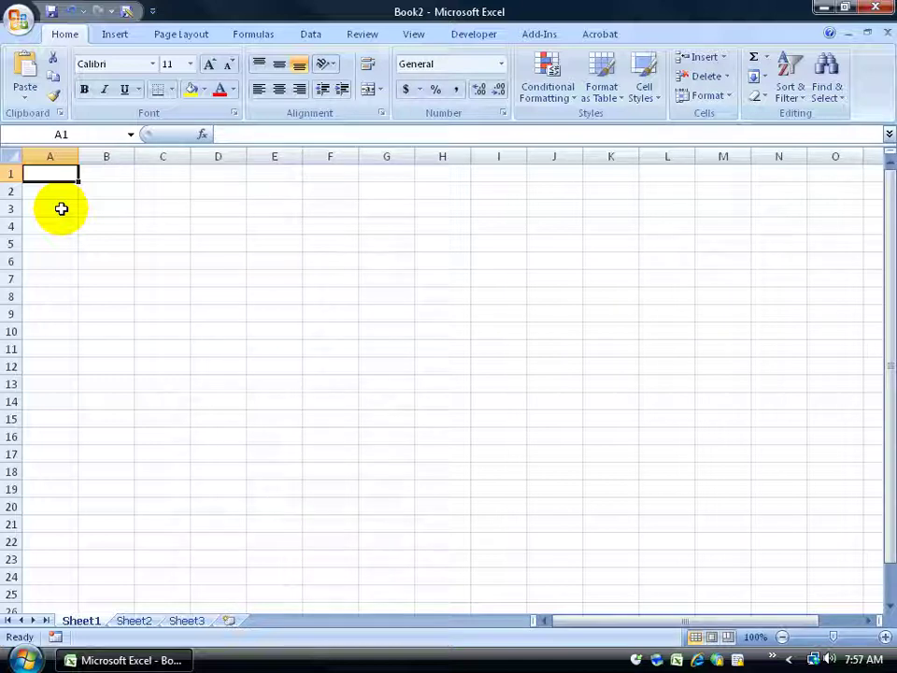
pyautogui.click(149, 243)
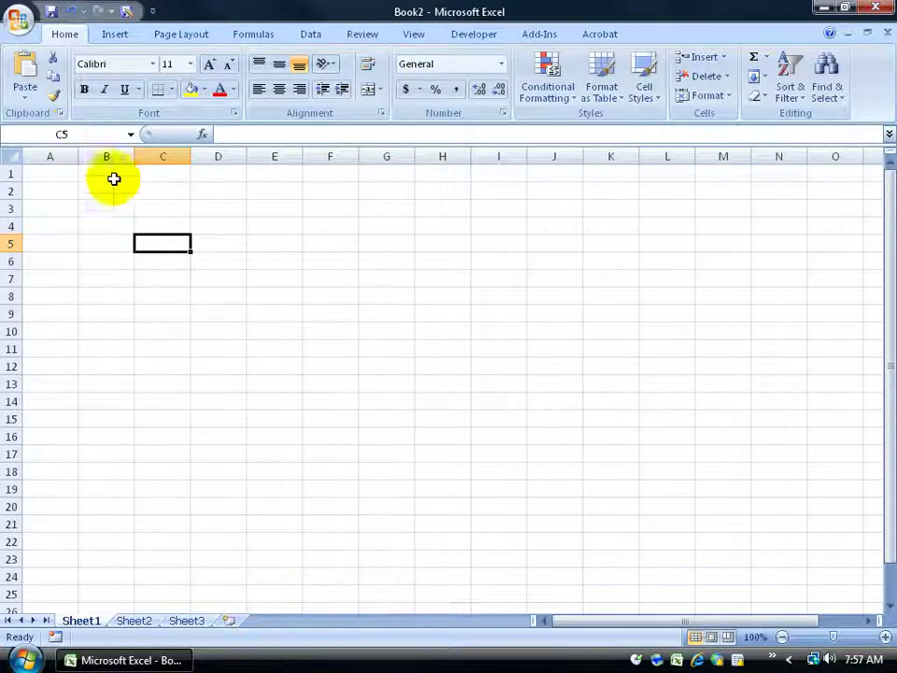
pyautogui.click(327, 315)
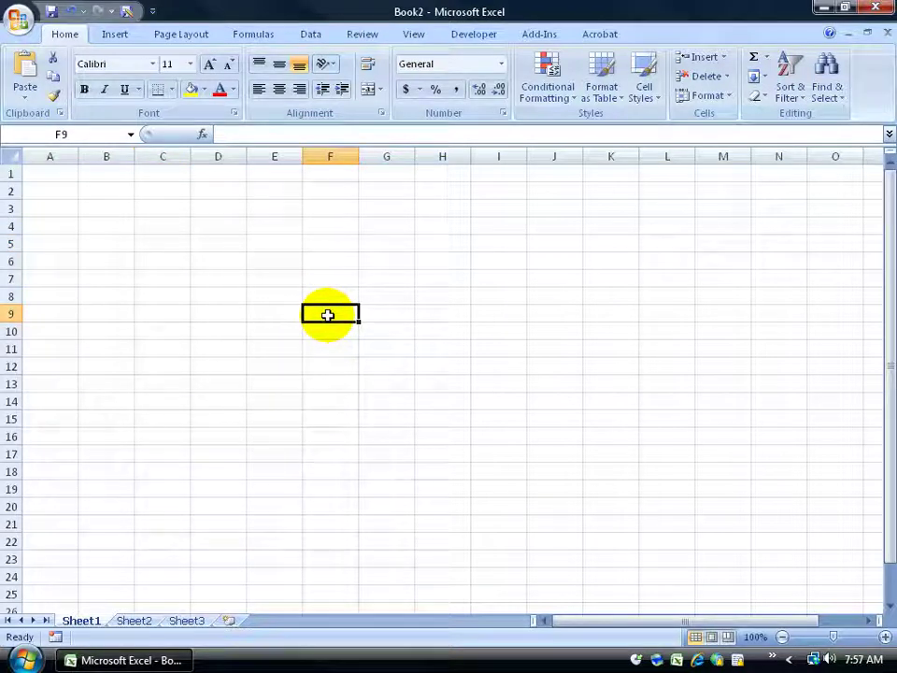
pyautogui.click(216, 245)
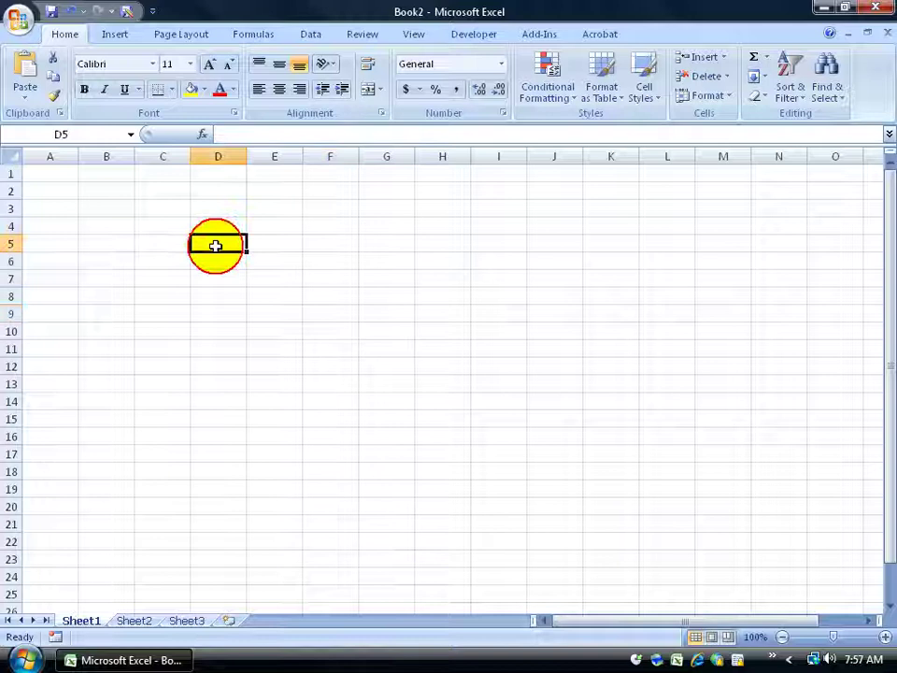
pyautogui.click(196, 297)
pyautogui.click(286, 333)
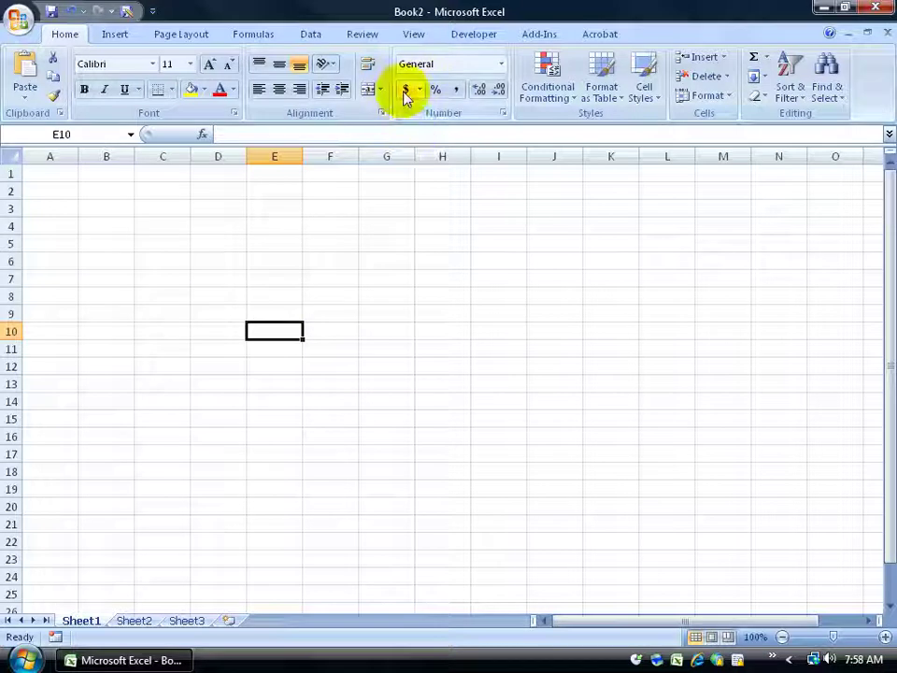
pyautogui.click(327, 294)
pyautogui.click(328, 264)
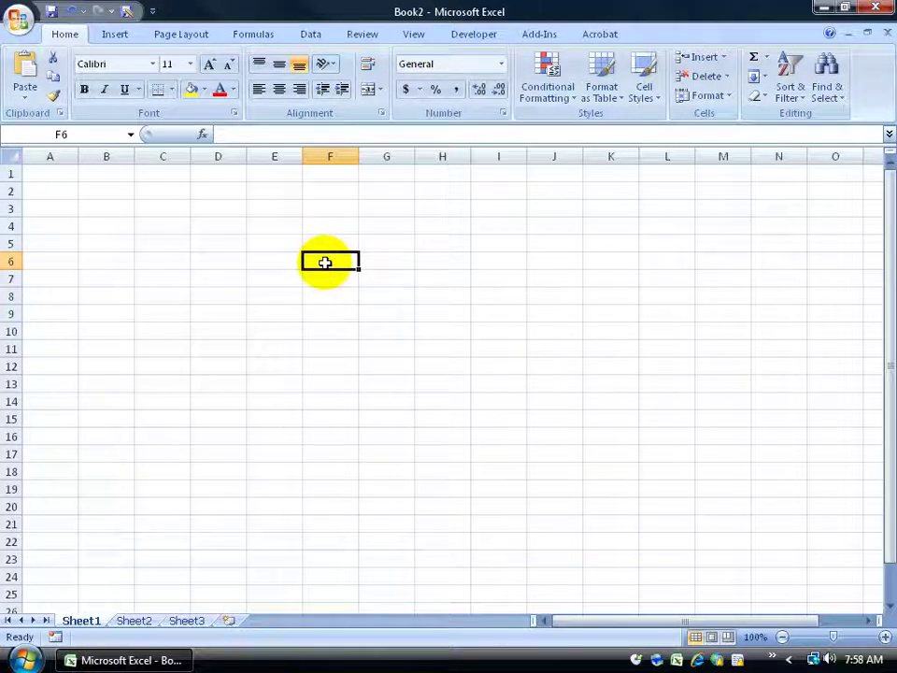
pyautogui.keyDown('ctrl'); pyautogui.click(234, 262); pyautogui.keyUp('ctrl')
pyautogui.keyDown('ctrl'); pyautogui.click(224, 314); pyautogui.keyUp('ctrl')
pyautogui.keyDown('ctrl'); pyautogui.click(309, 348); pyautogui.keyUp('ctrl')
pyautogui.keyDown('ctrl'); pyautogui.click(465, 400); pyautogui.keyUp('ctrl')
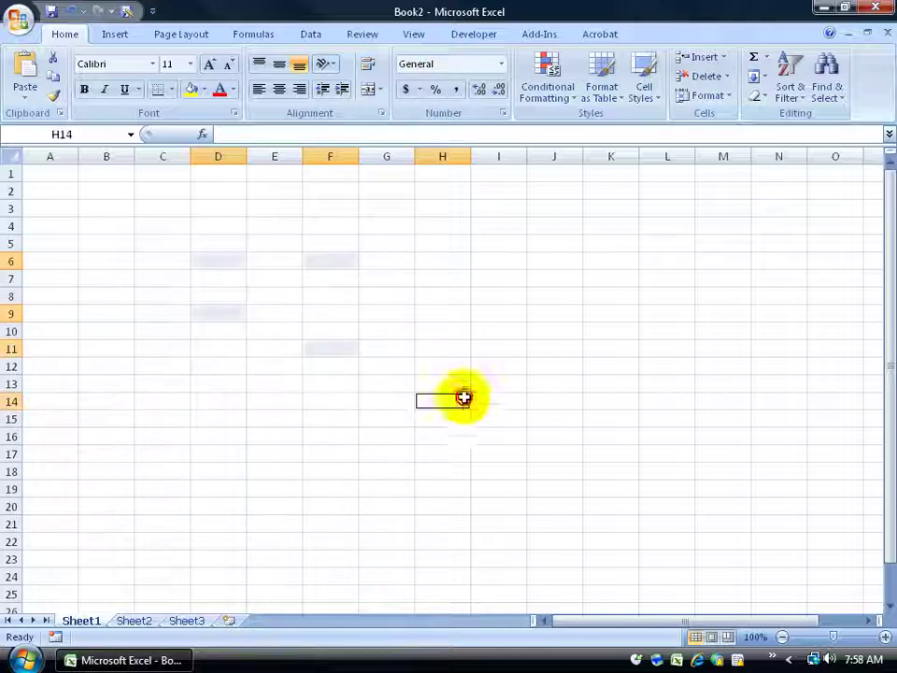
pyautogui.keyDown('ctrl'); pyautogui.click(505, 331); pyautogui.keyUp('ctrl')
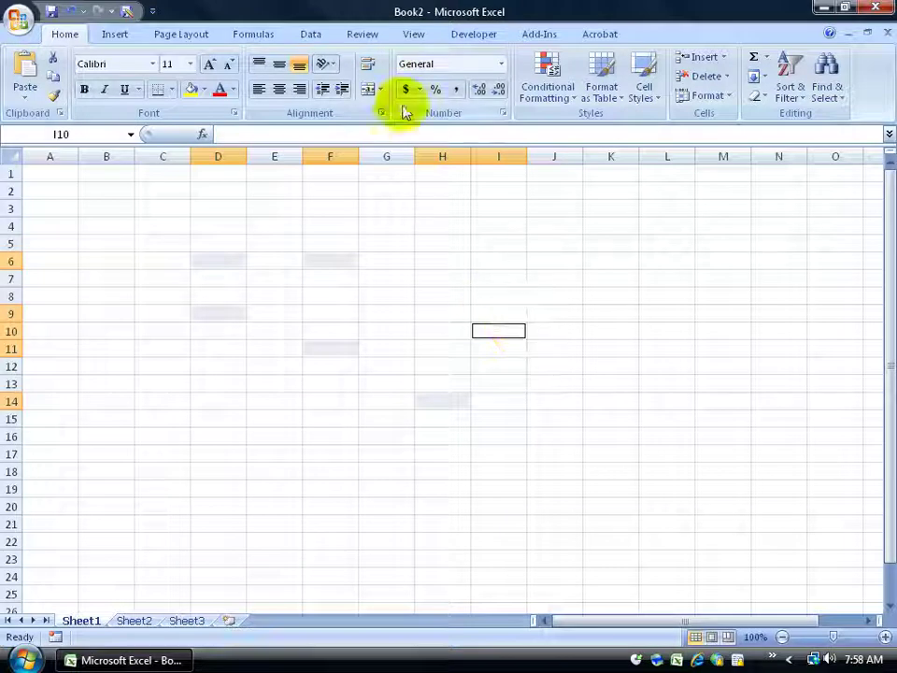
pyautogui.click(195, 97)
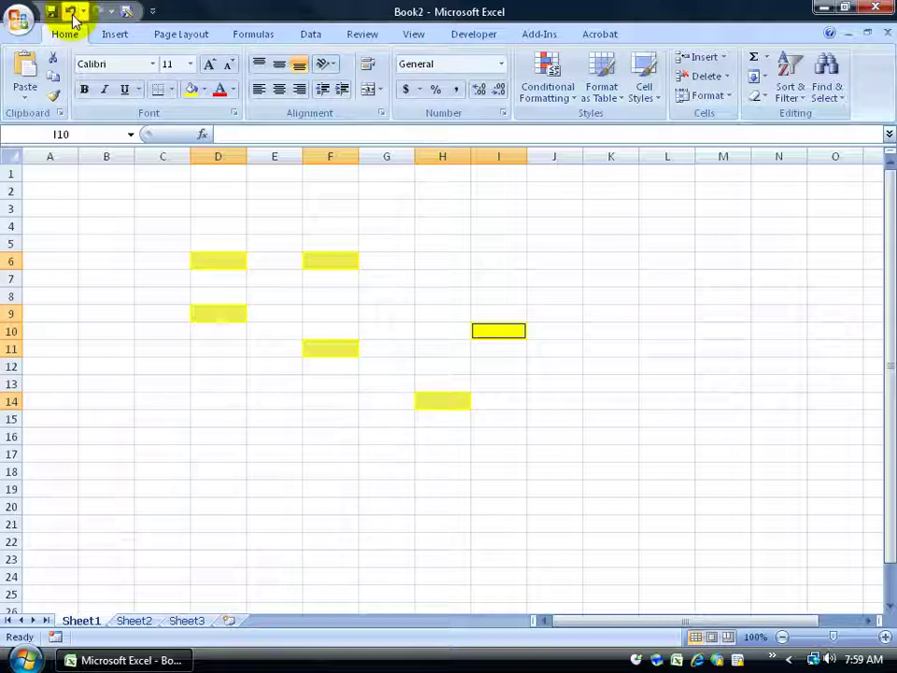
pyautogui.click(71, 15)
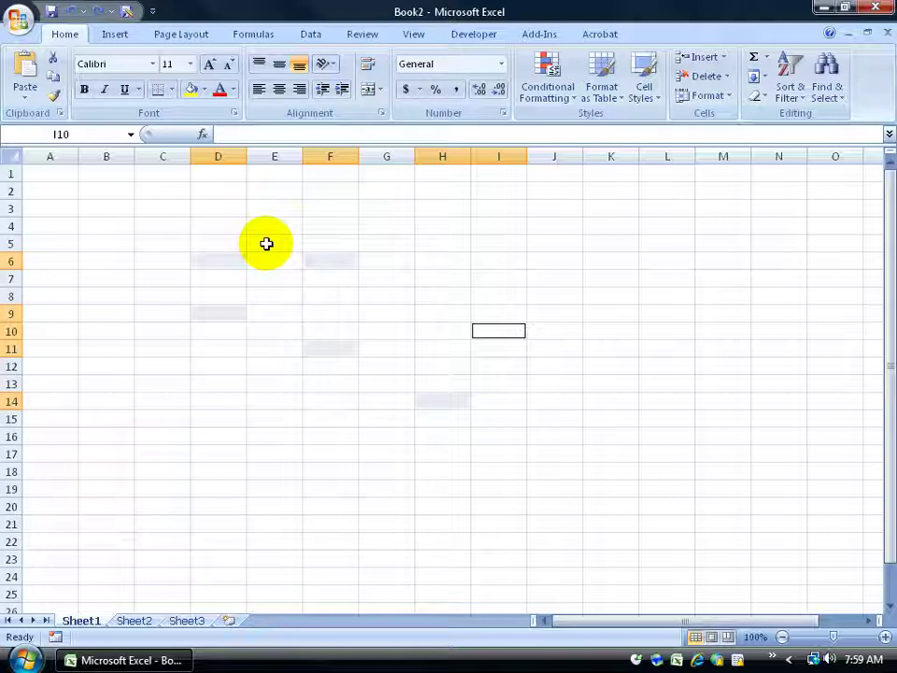
pyautogui.click(96, 14)
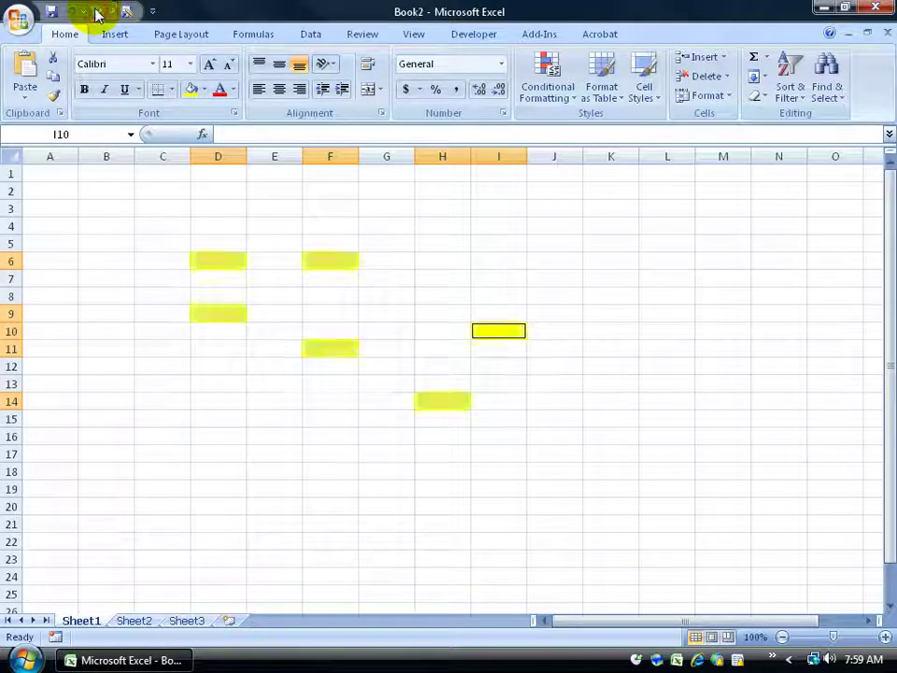
pyautogui.click(72, 13)
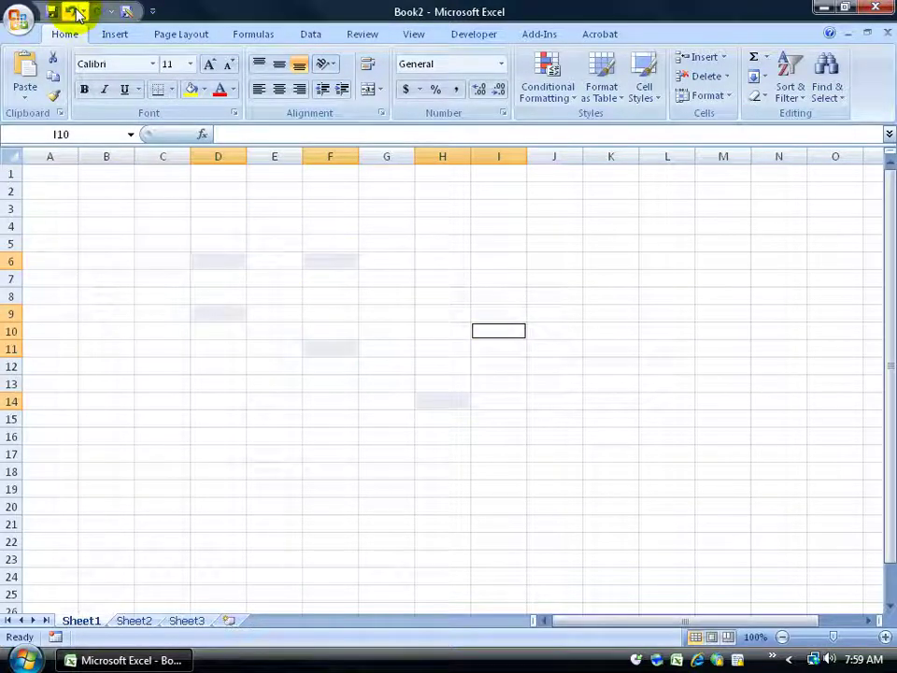
pyautogui.click(622, 316)
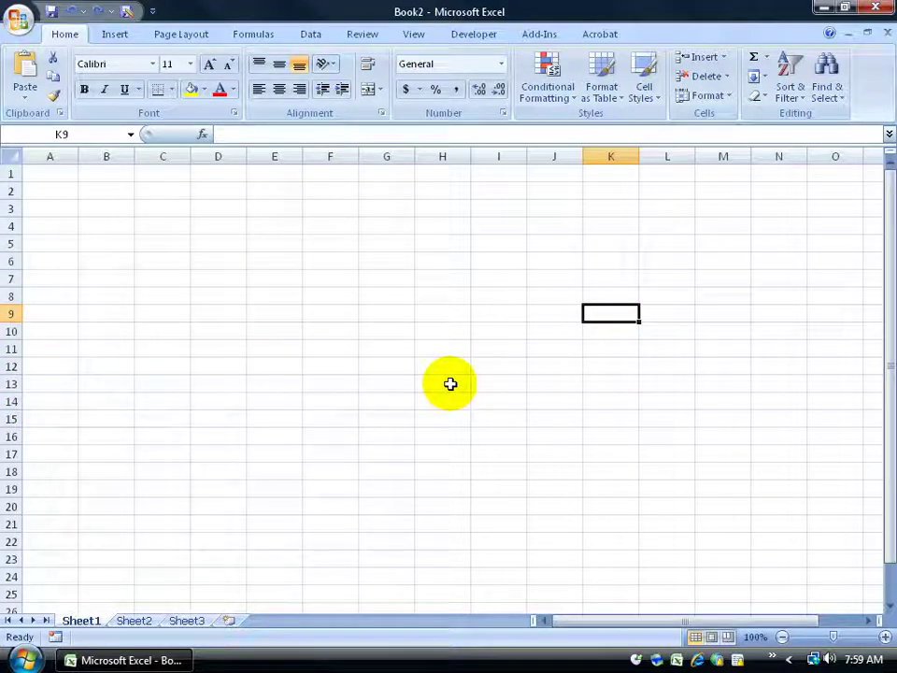
# - Multi-select E6, G9, G11, B9:F12, J5, J11:L17, M6 and H7:K7, then select G3 and C4:H10
pyautogui.click(277, 260)
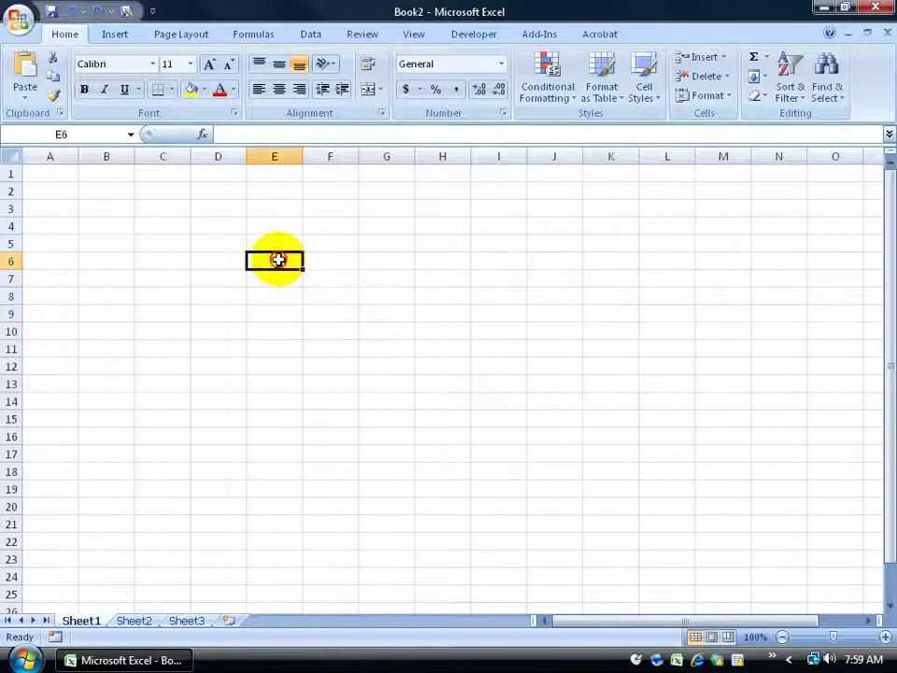
pyautogui.keyDown('ctrl'); pyautogui.click(386, 314); pyautogui.keyUp('ctrl')
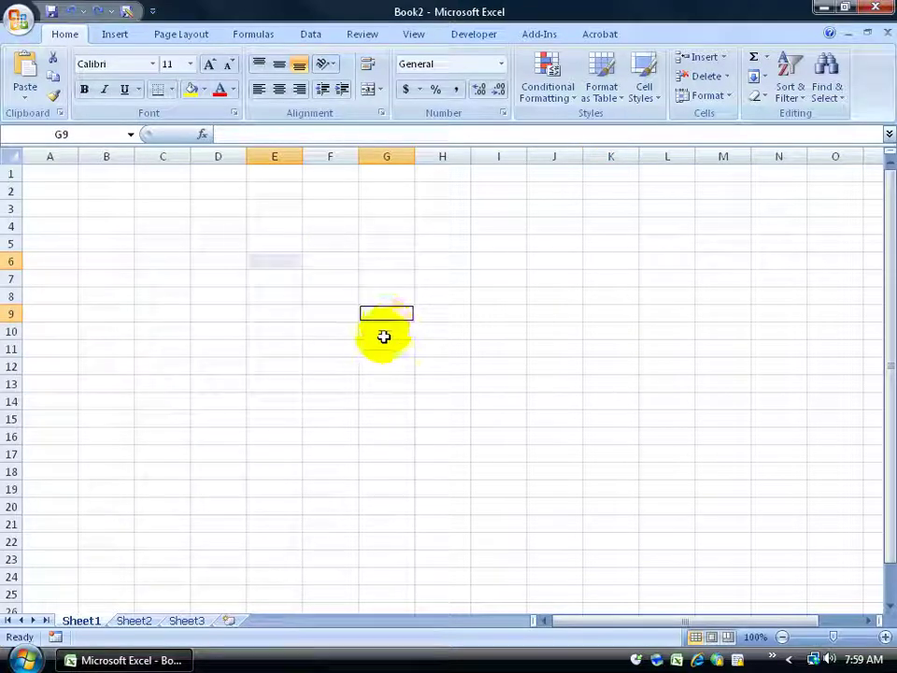
pyautogui.keyDown('ctrl'); pyautogui.click(369, 350); pyautogui.keyUp('ctrl')
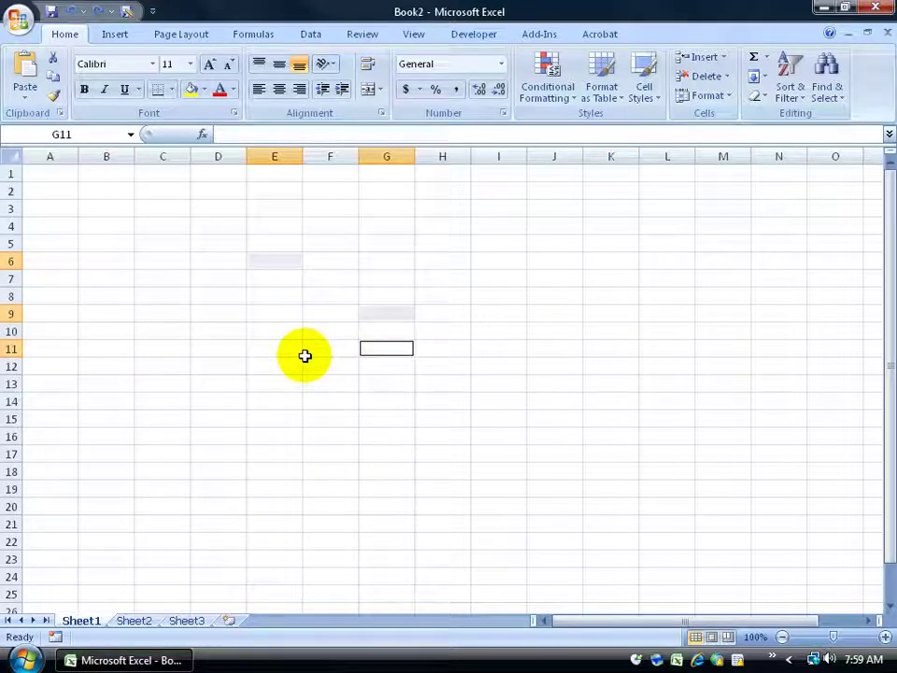
pyautogui.moveTo(305, 361); pyautogui.dragTo(111, 315)
pyautogui.keyDown('ctrl'); pyautogui.click(565, 243); pyautogui.keyUp('ctrl')
pyautogui.moveTo(559, 349); pyautogui.dragTo(675, 452)
pyautogui.keyDown('ctrl'); pyautogui.click(719, 260); pyautogui.keyUp('ctrl')
pyautogui.moveTo(598, 278); pyautogui.dragTo(443, 278)
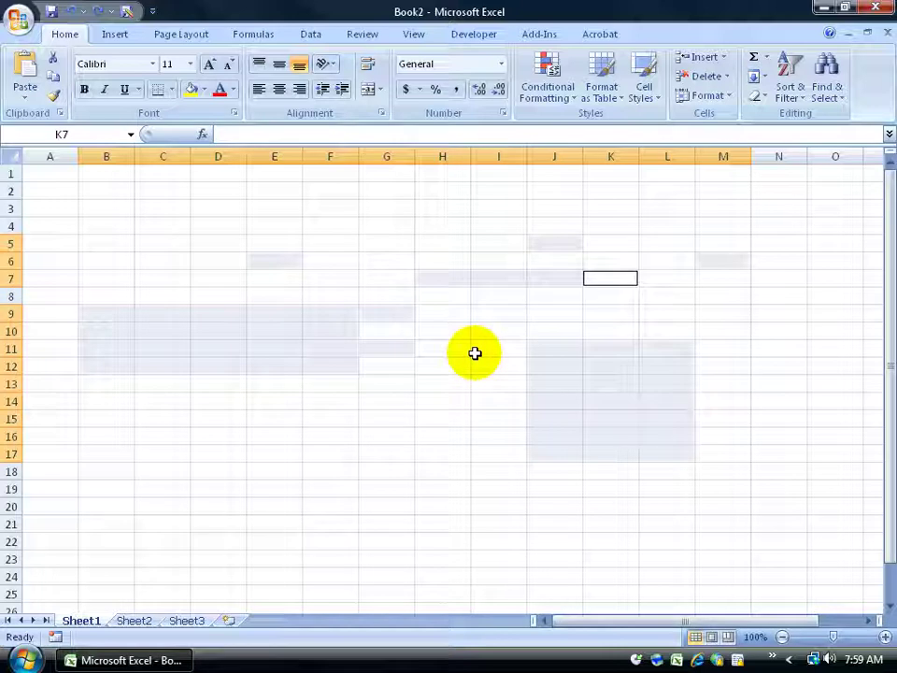
pyautogui.click(363, 202)
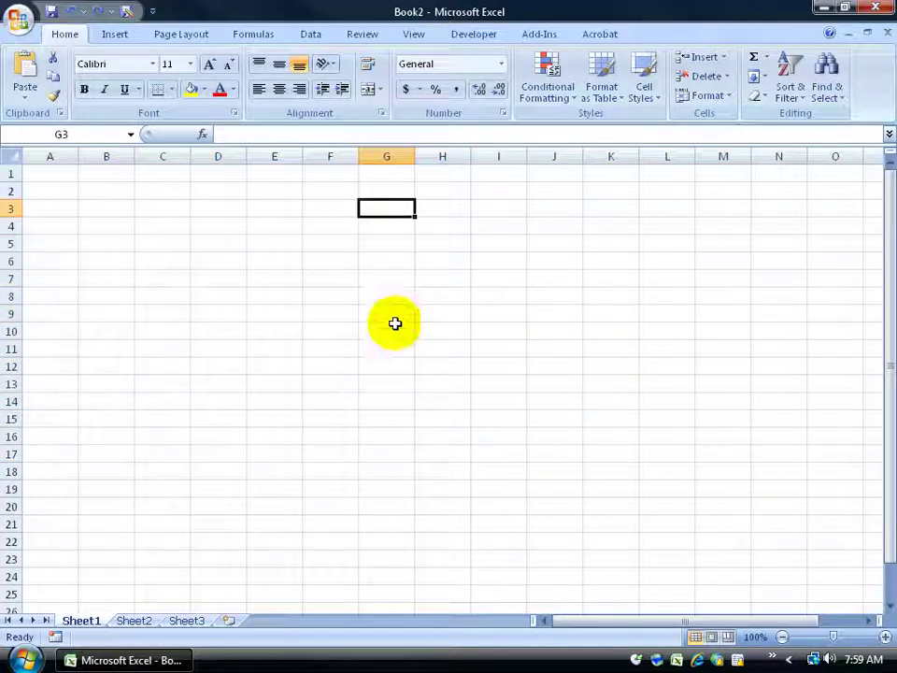
pyautogui.moveTo(160, 225); pyautogui.dragTo(423, 324)
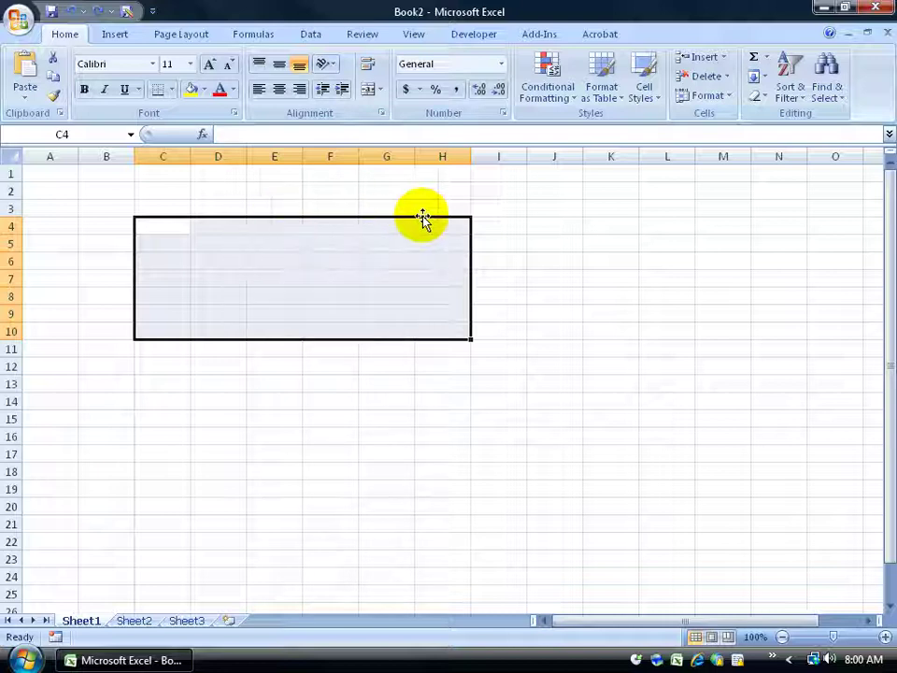
pyautogui.moveTo(435, 216); pyautogui.dragTo(426, 246)
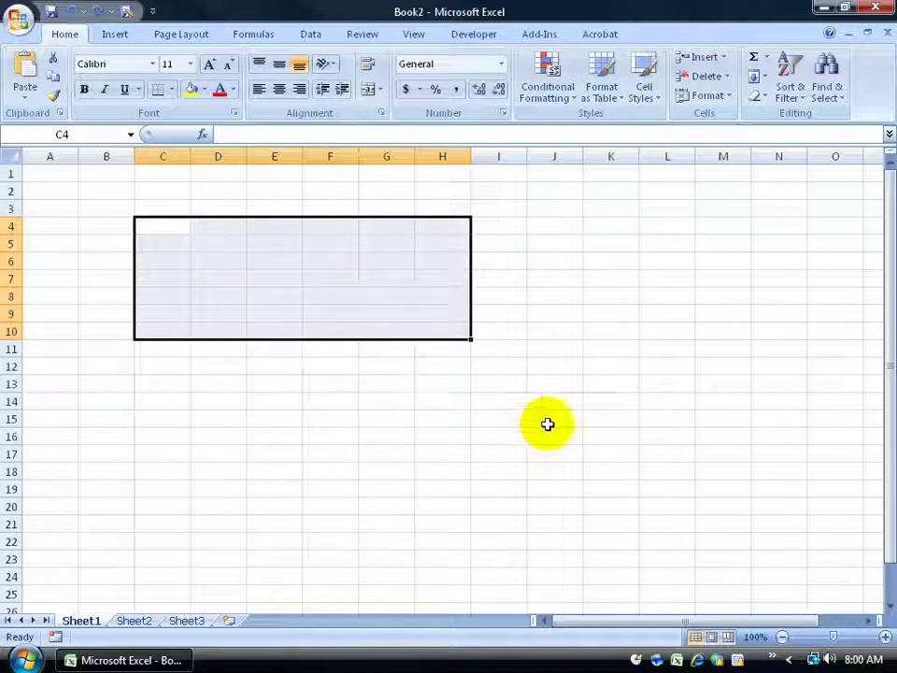
pyautogui.moveTo(272, 366); pyautogui.dragTo(599, 439)
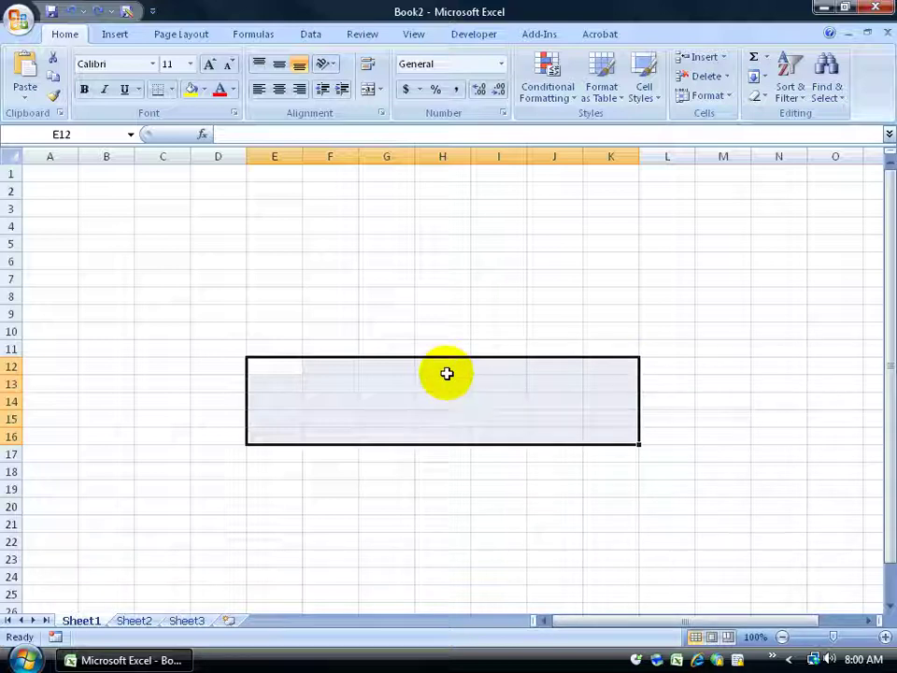
pyautogui.moveTo(285, 241); pyautogui.dragTo(559, 342)
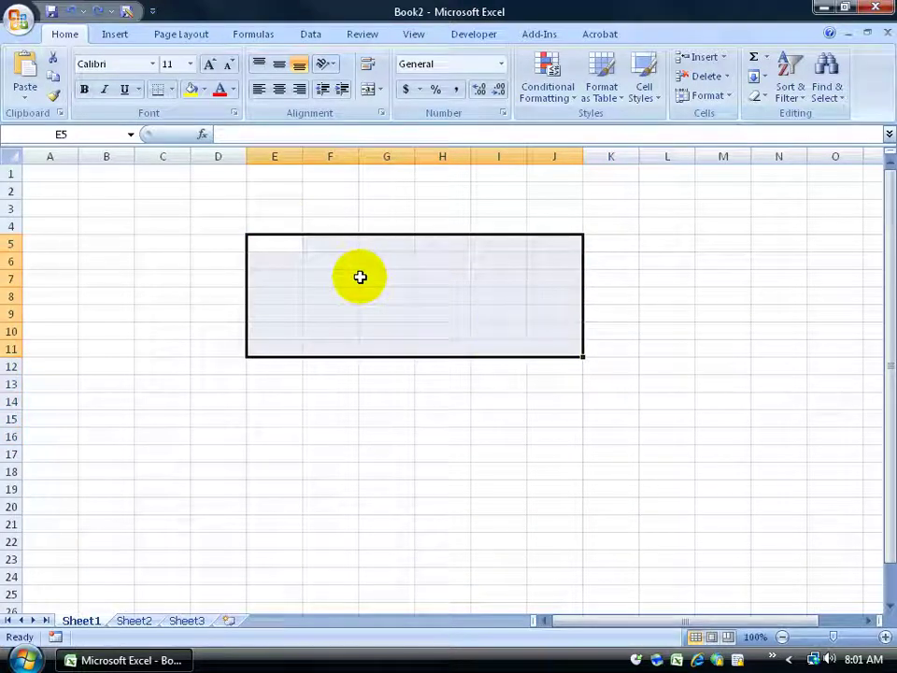
pyautogui.click(41, 178)
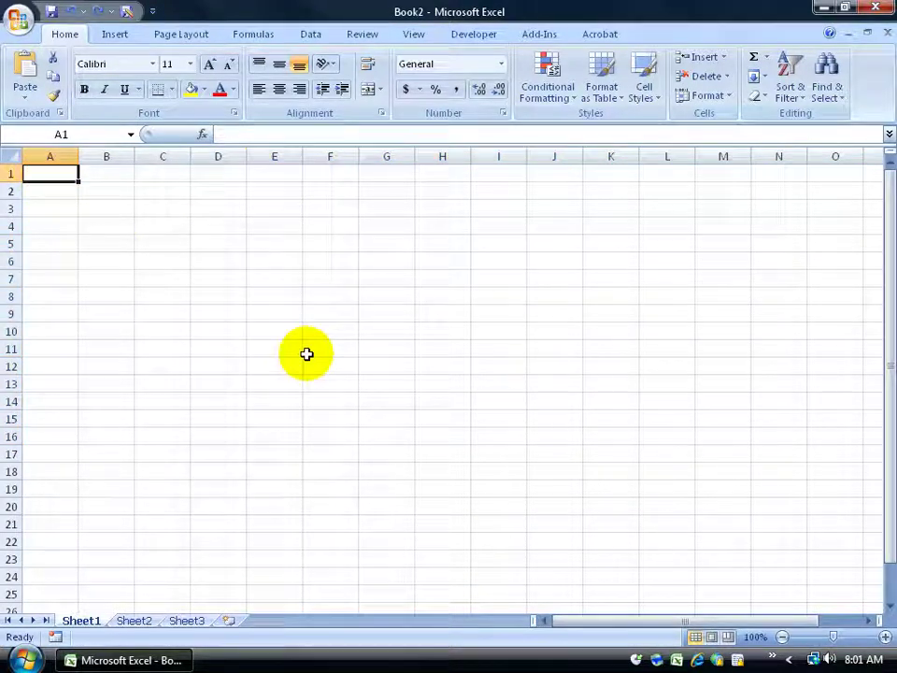
pyautogui.moveTo(46, 174); pyautogui.dragTo(716, 532)
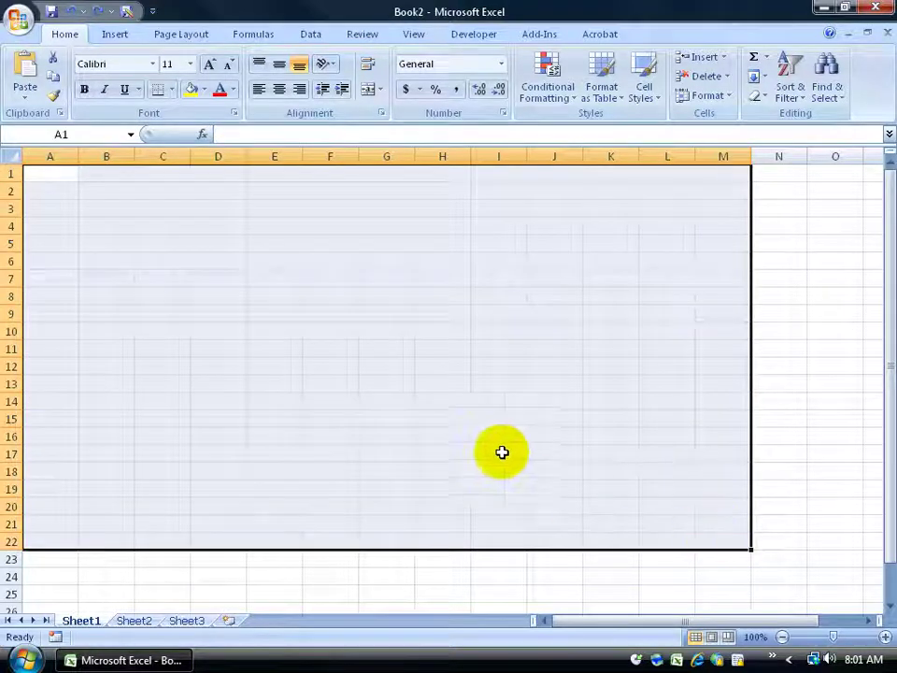
pyautogui.click(57, 179)
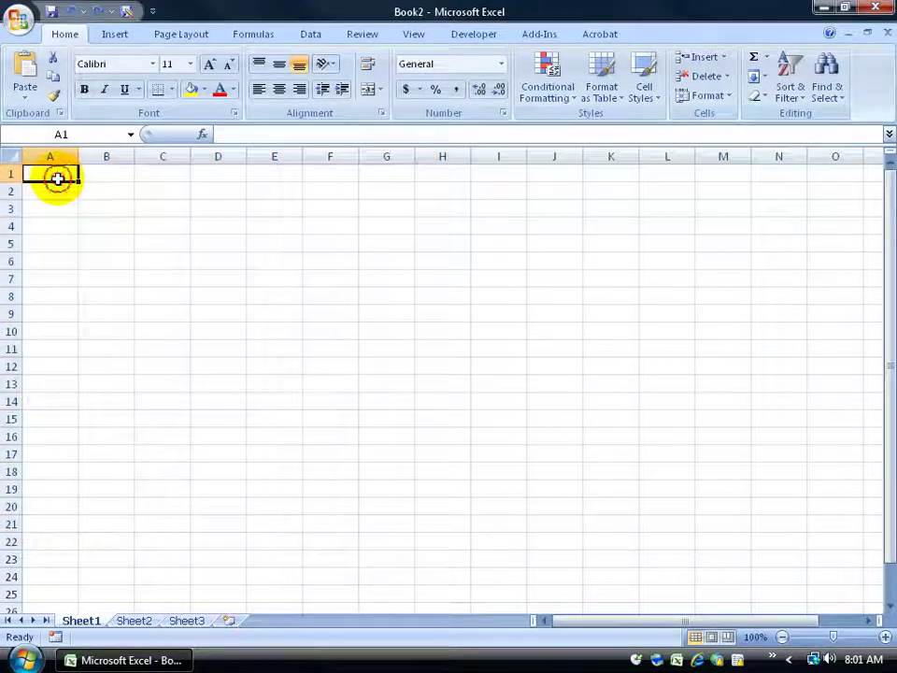
pyautogui.keyDown('shift'); pyautogui.click(628, 490); pyautogui.keyUp('shift')
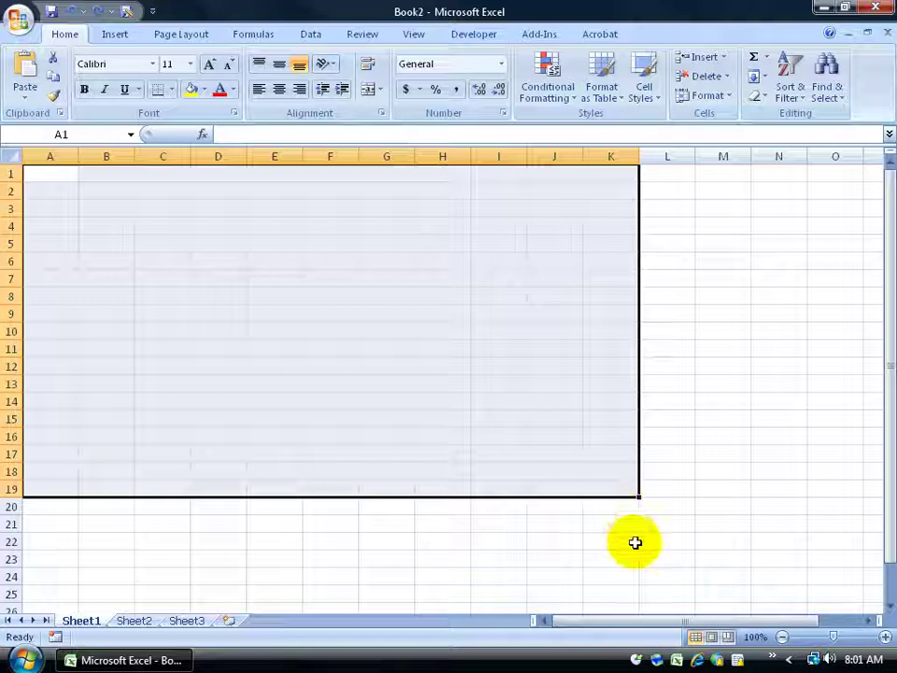
pyautogui.click(737, 419)
pyautogui.moveTo(679, 554); pyautogui.dragTo(277, 538)
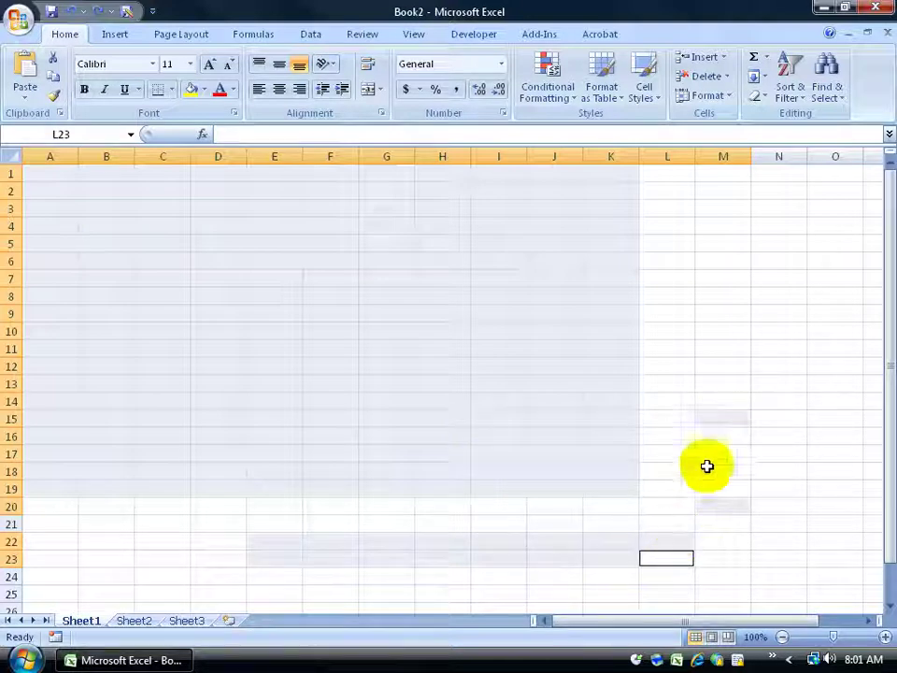
pyautogui.click(143, 244)
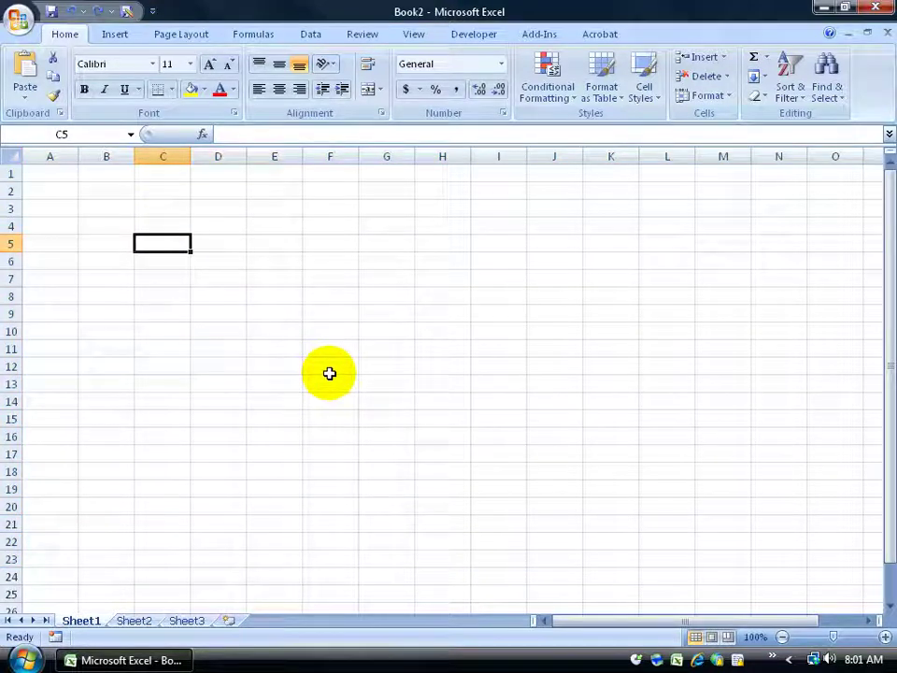
pyautogui.click(11, 157)
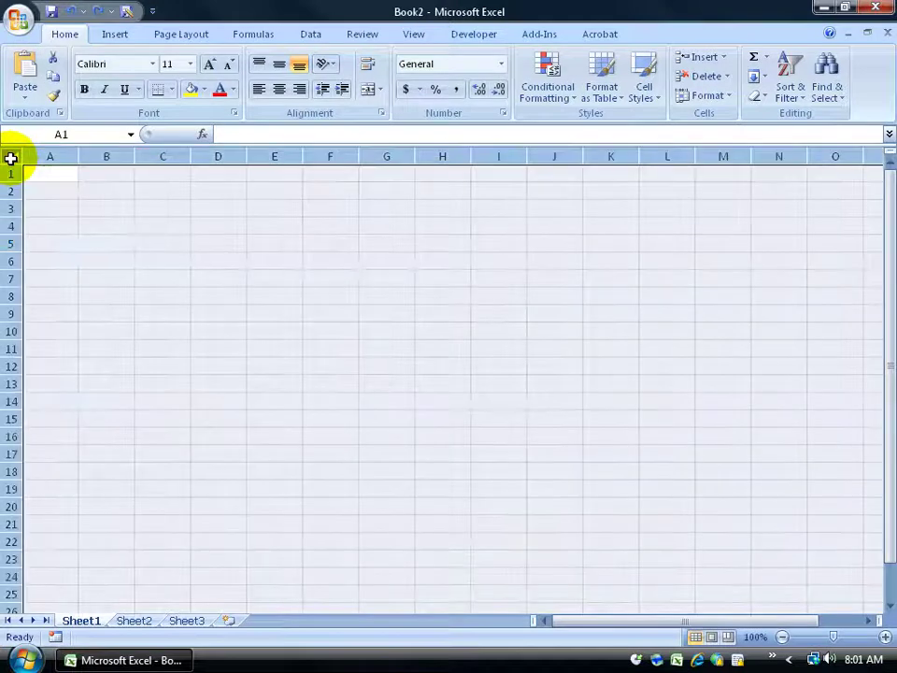
pyautogui.click(589, 363)
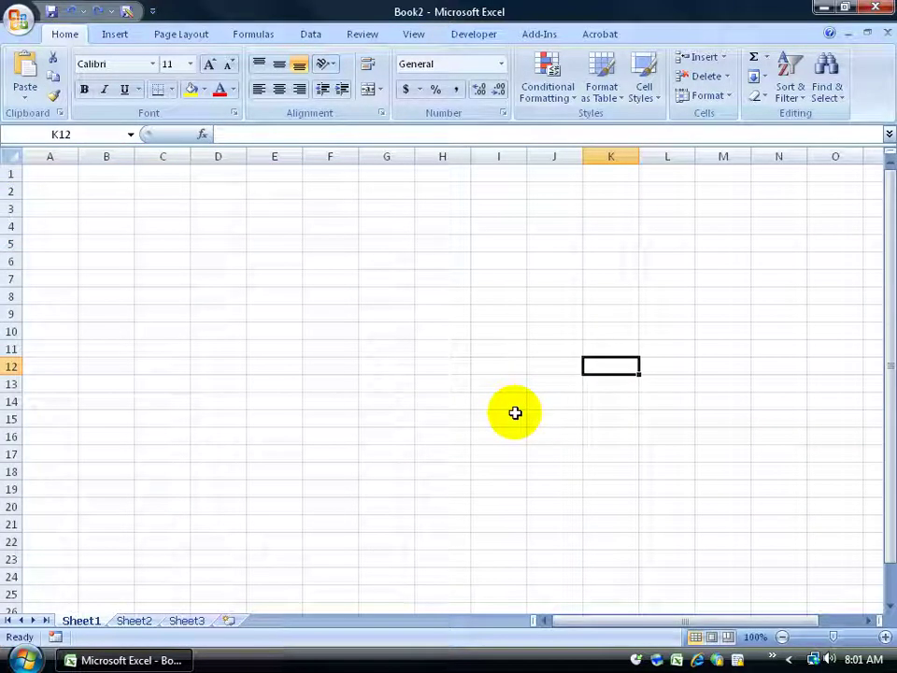
pyautogui.hotkey('ctrl', 'a')
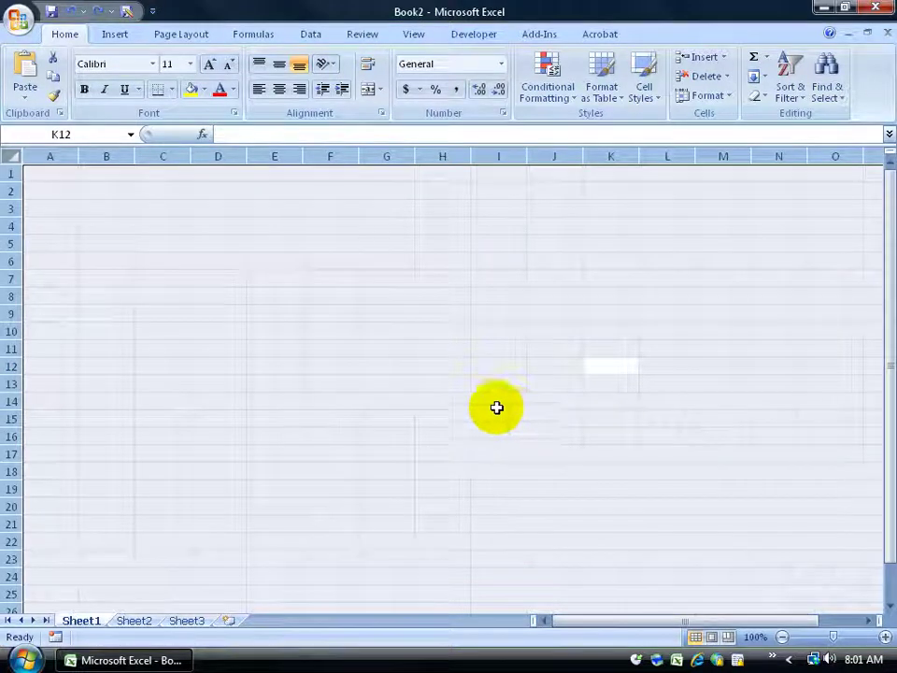
pyautogui.click(203, 231)
pyautogui.press('Down')
pyautogui.click(280, 326)
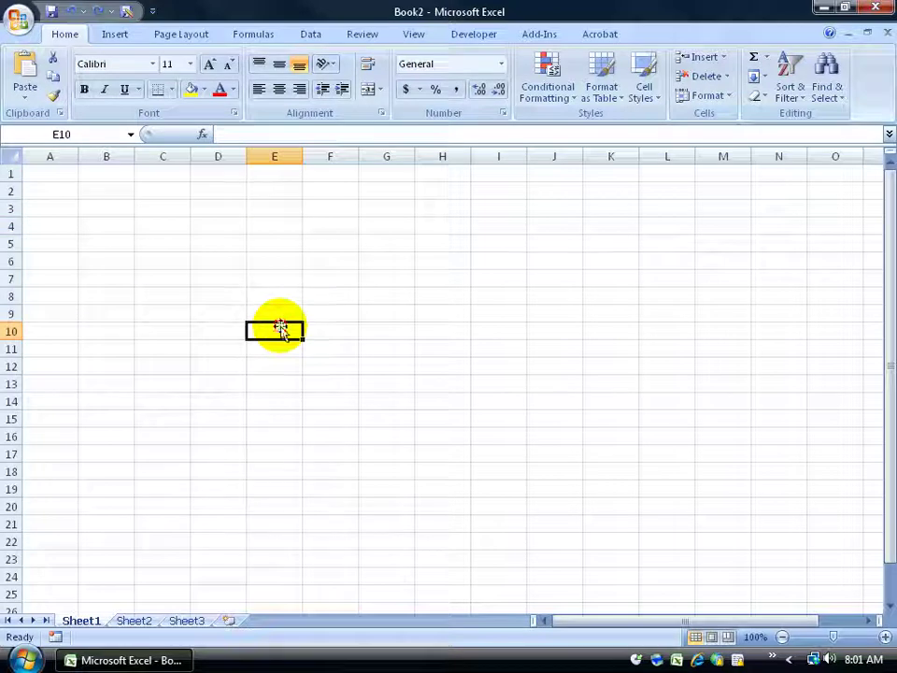
pyautogui.click(215, 257)
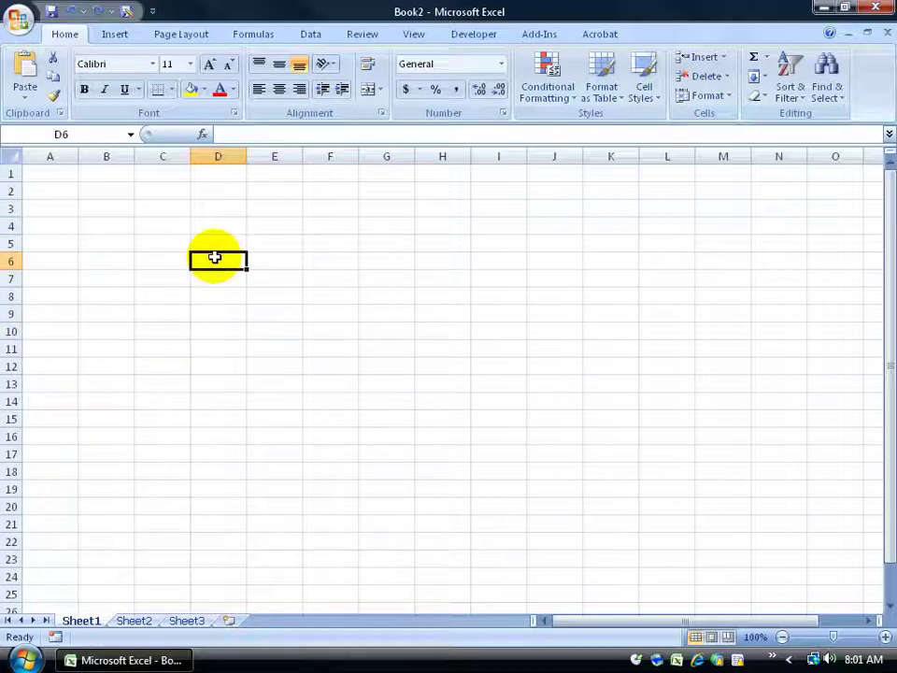
pyautogui.moveTo(218, 208); pyautogui.dragTo(173, 330)
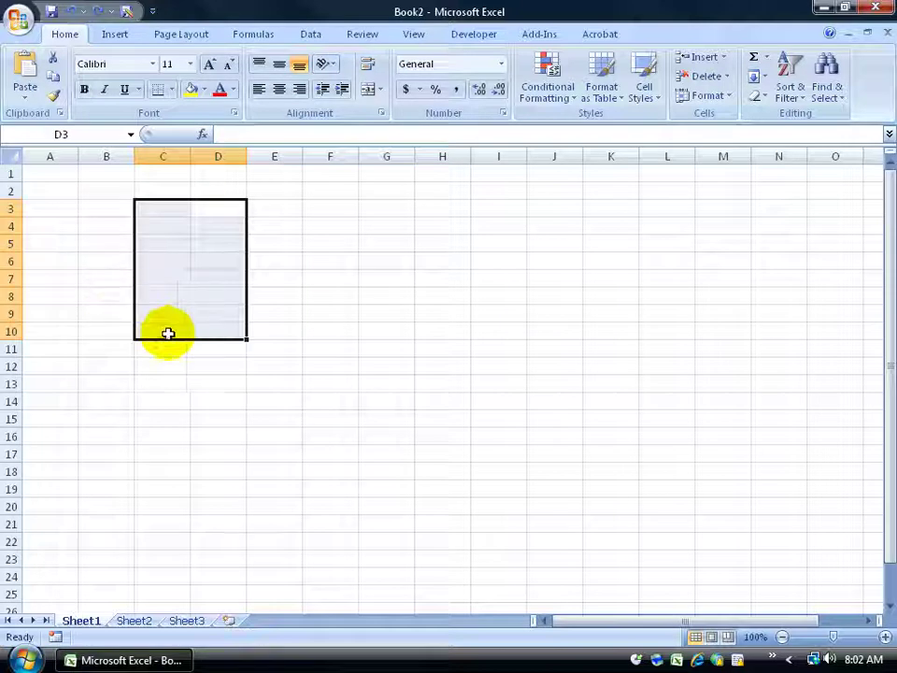
pyautogui.click(551, 414)
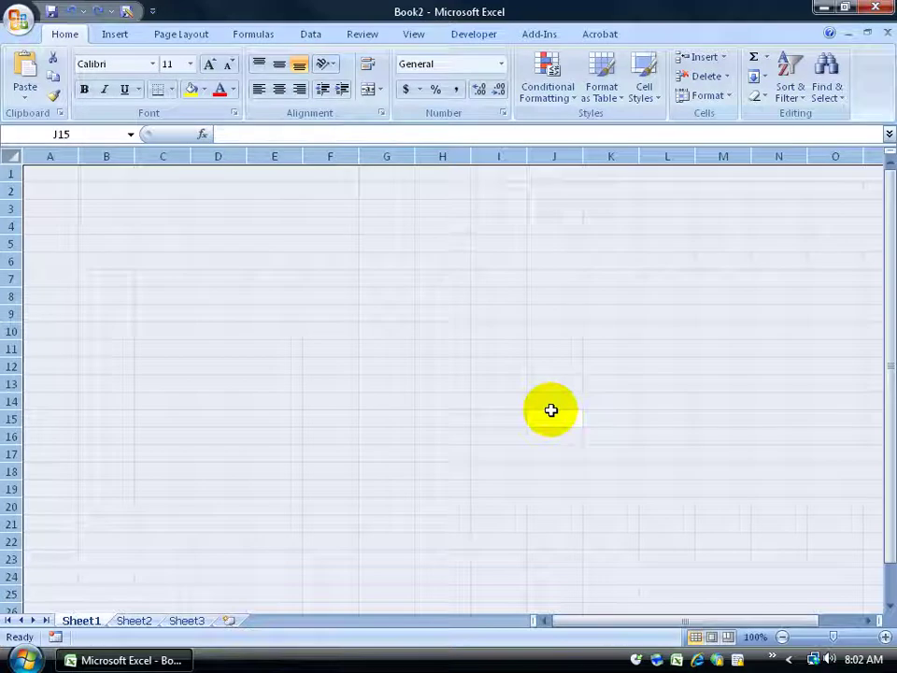
pyautogui.click(174, 242)
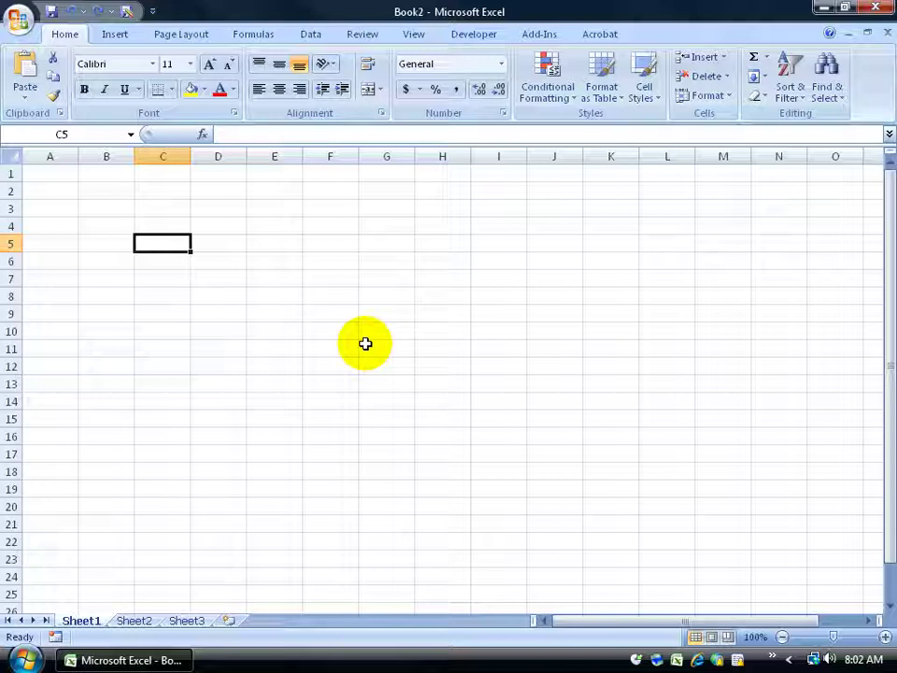
pyautogui.click(220, 153)
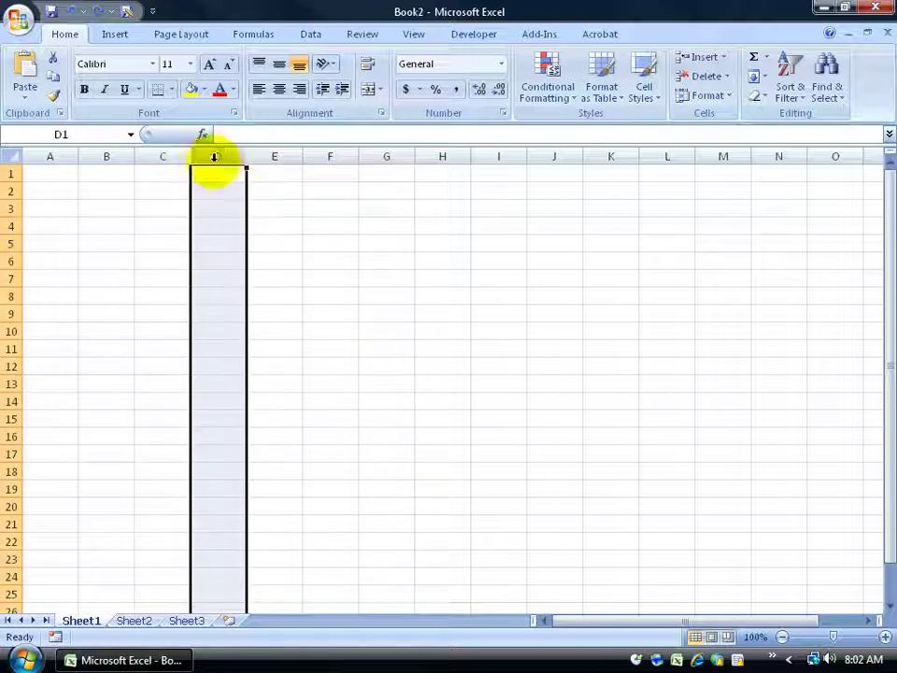
pyautogui.click(9, 296)
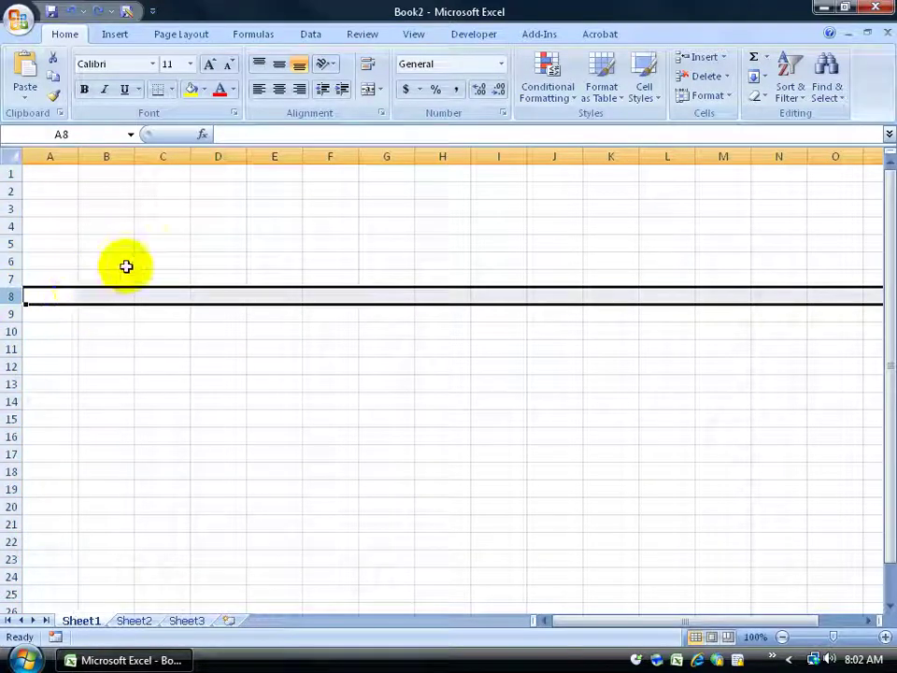
pyautogui.click(220, 155)
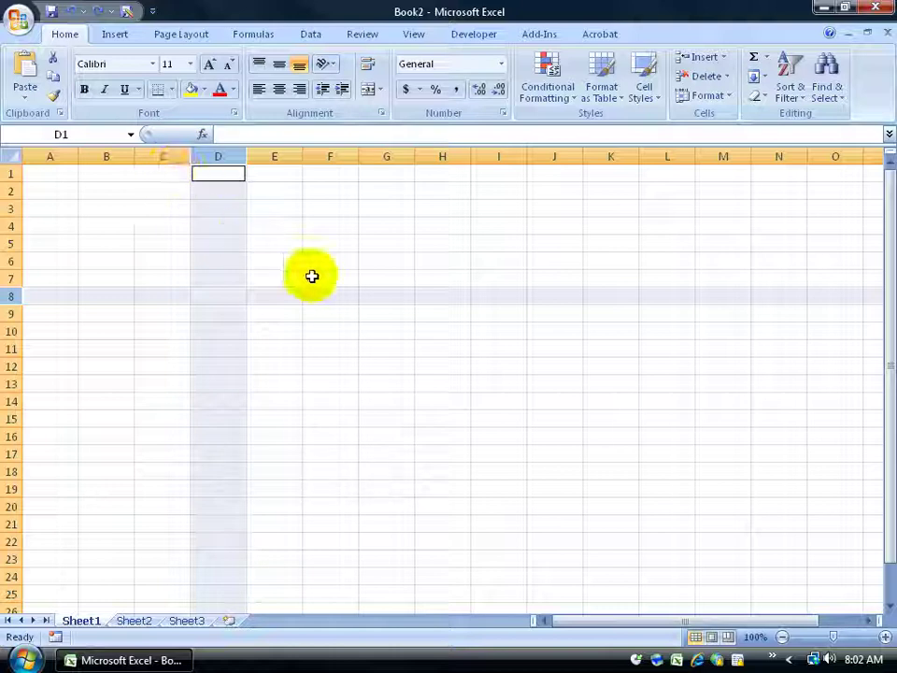
# - Select E5 (briefly extending the selection to F5) and enter the number 561654
pyautogui.click(272, 243)
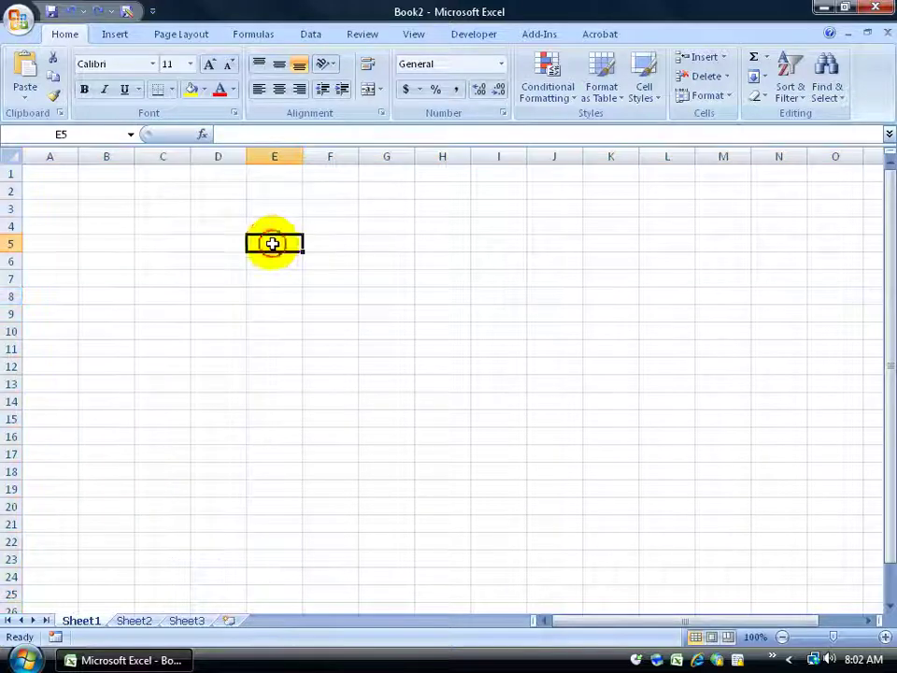
pyautogui.moveTo(271, 243); pyautogui.dragTo(332, 243)
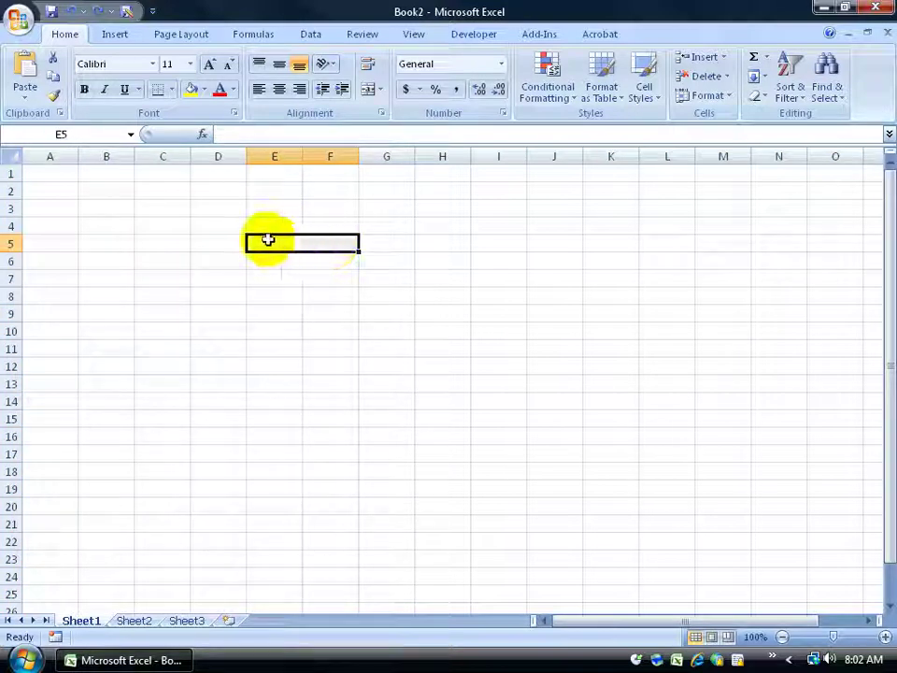
pyautogui.click(286, 242)
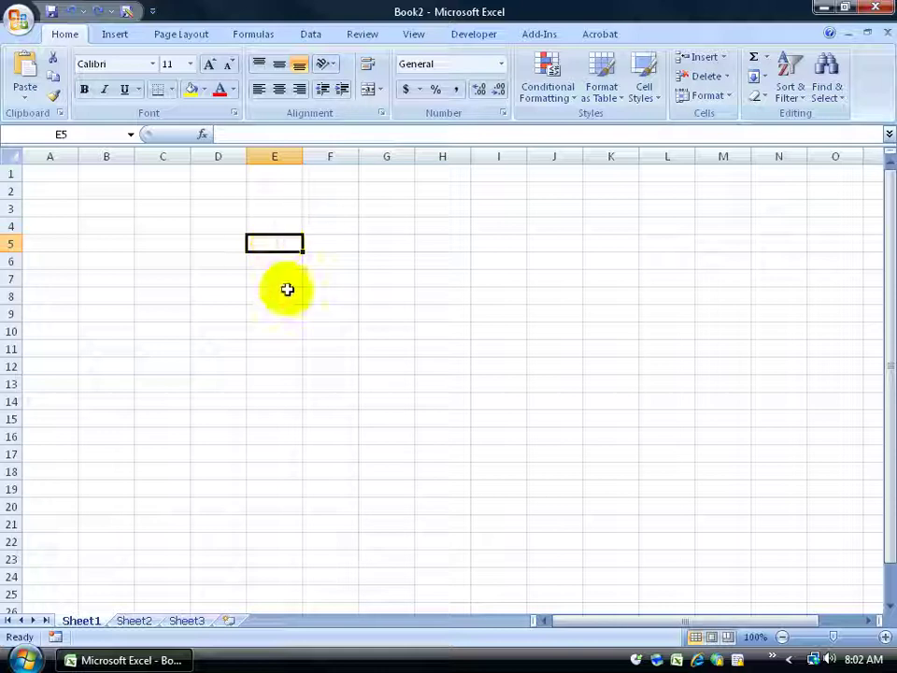
pyautogui.write('56')
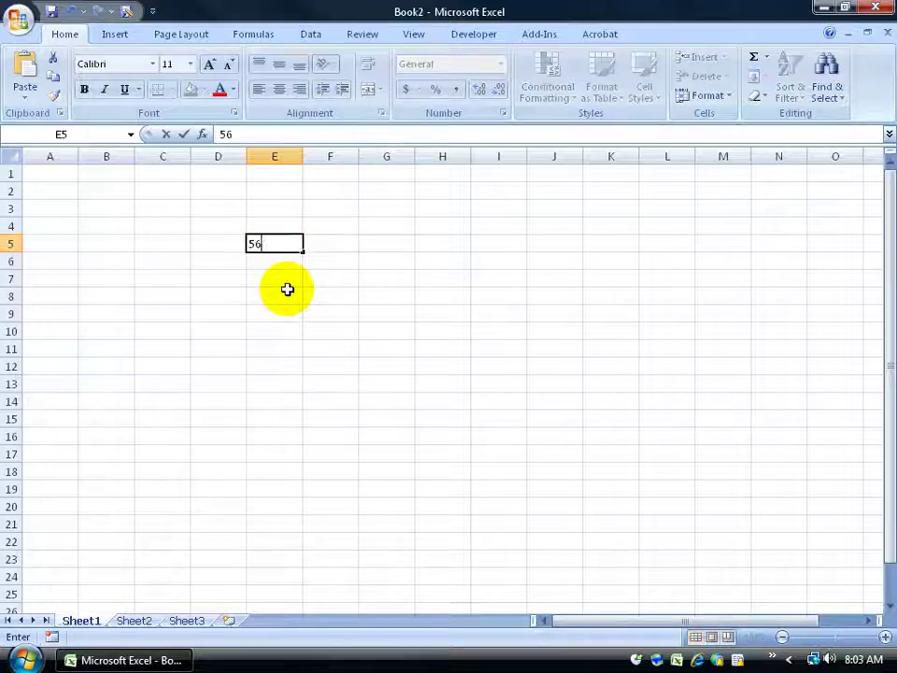
pyautogui.write('1654')
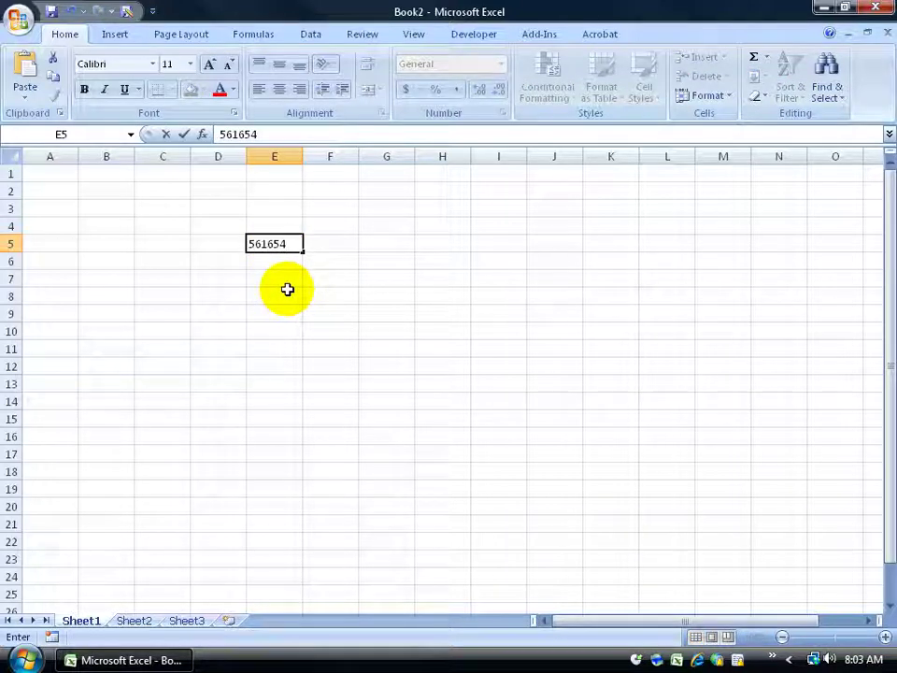
pyautogui.press('Return')
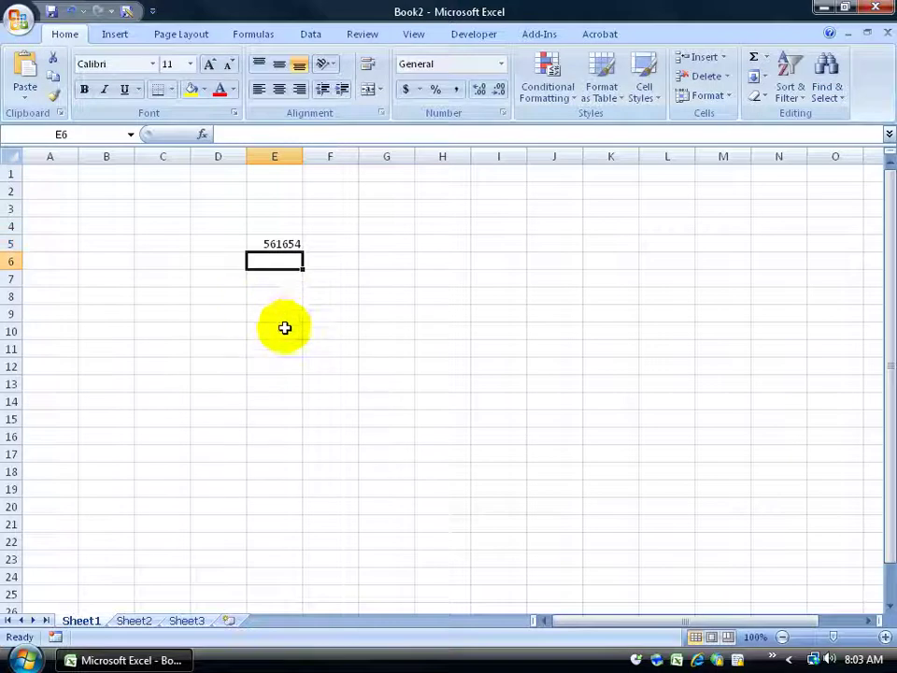
# - Correct E5 in the formula bar by deleting its trailing digits and adding 546
pyautogui.click(282, 243)
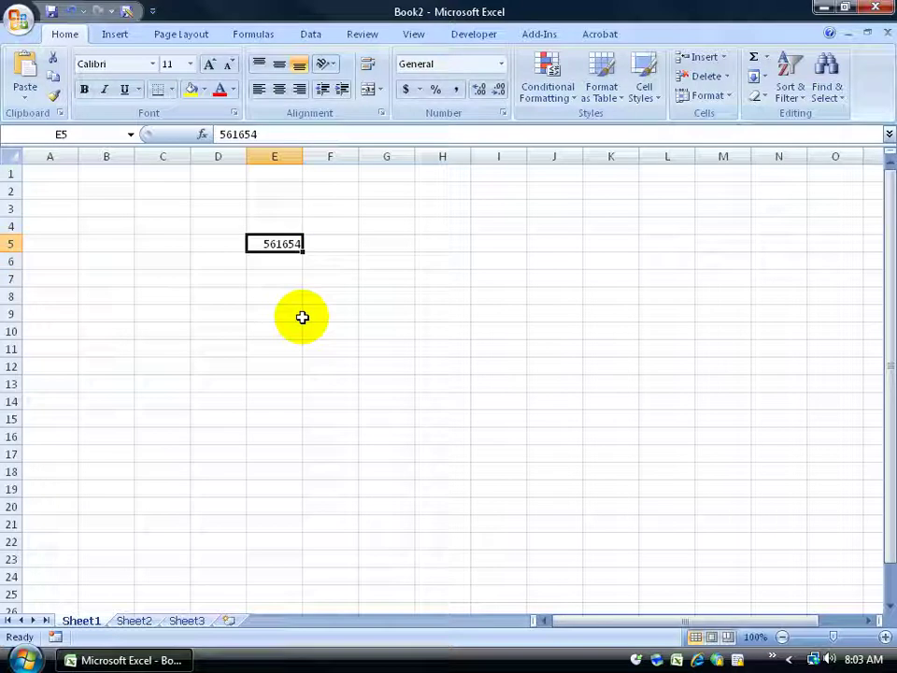
pyautogui.click(251, 134)
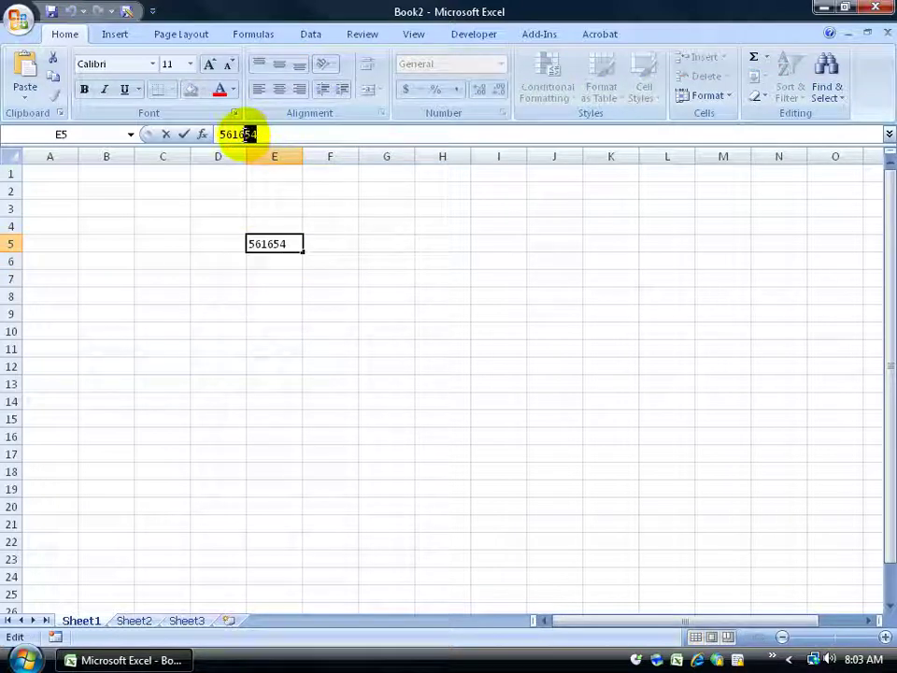
pyautogui.press('BackSpace')
pyautogui.press('BackSpace')
pyautogui.write('5461')
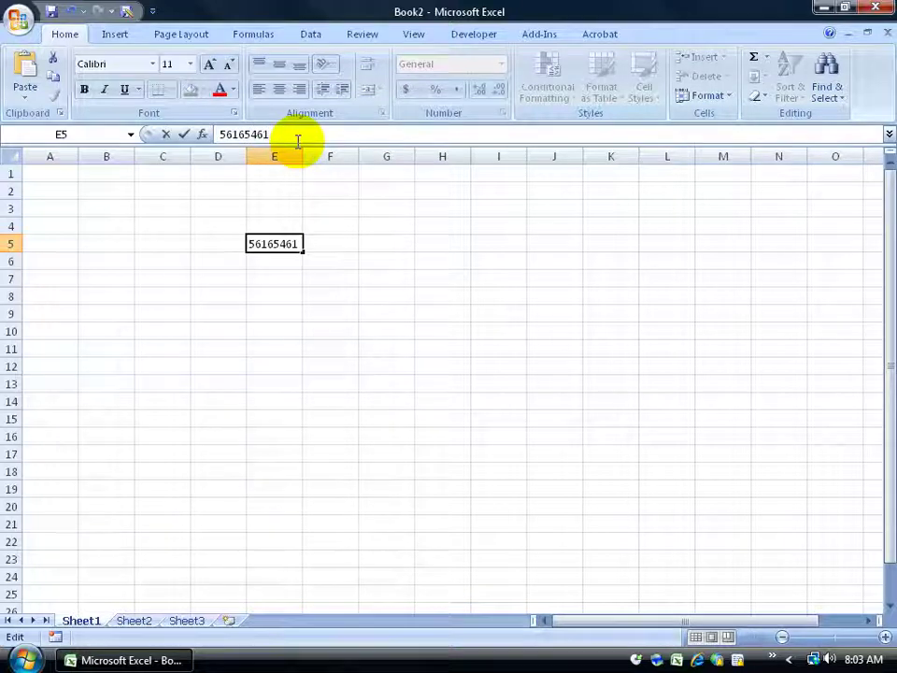
pyautogui.press('Return')
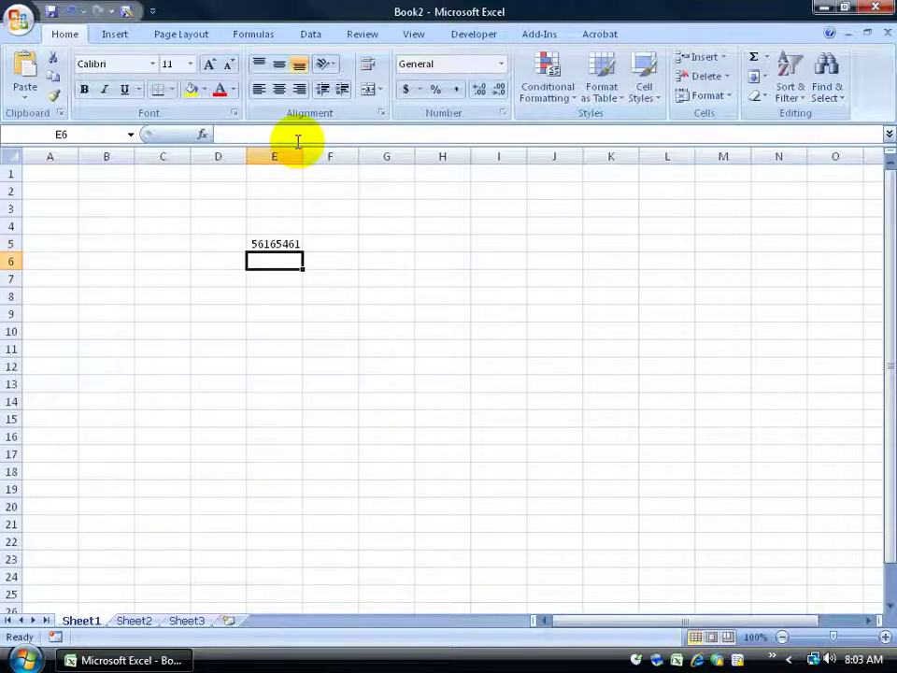
# - Edit E5 directly in the cell, trimming its last digits to leave 56165441
pyautogui.click(278, 242)
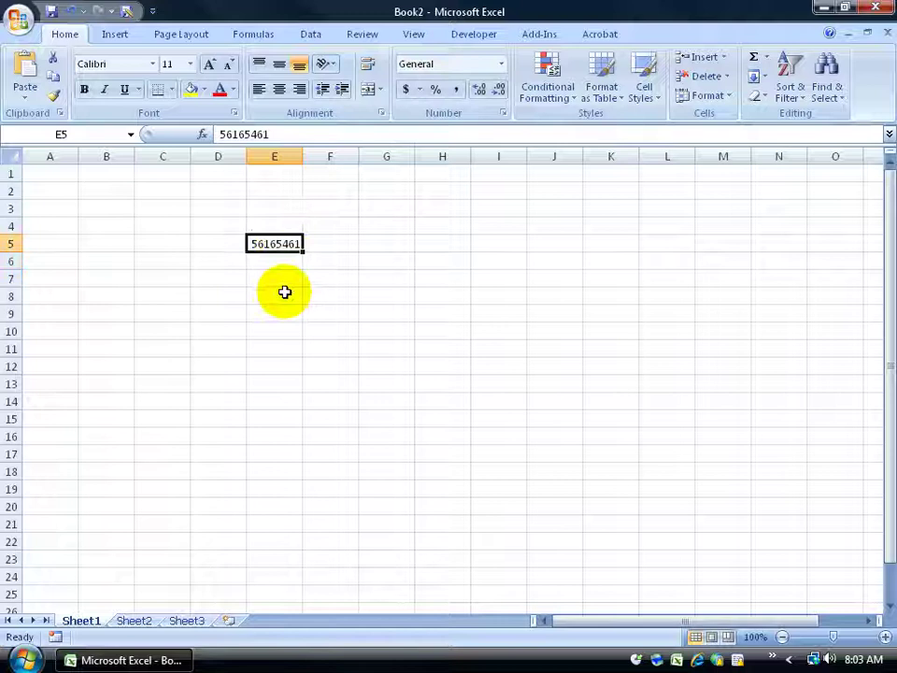
pyautogui.doubleClick(275, 242)
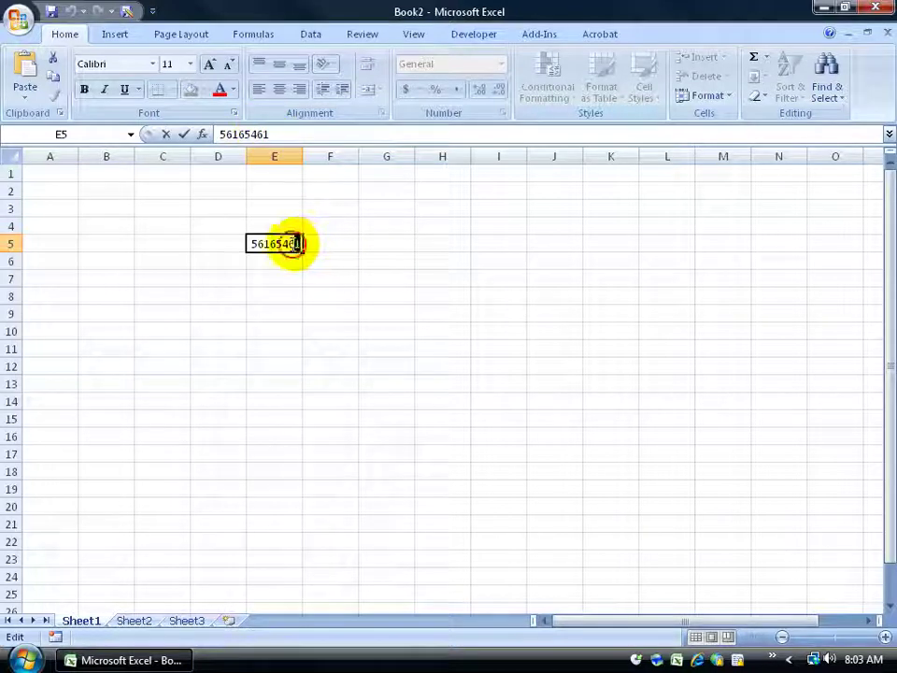
pyautogui.press('BackSpace')
pyautogui.press('BackSpace')
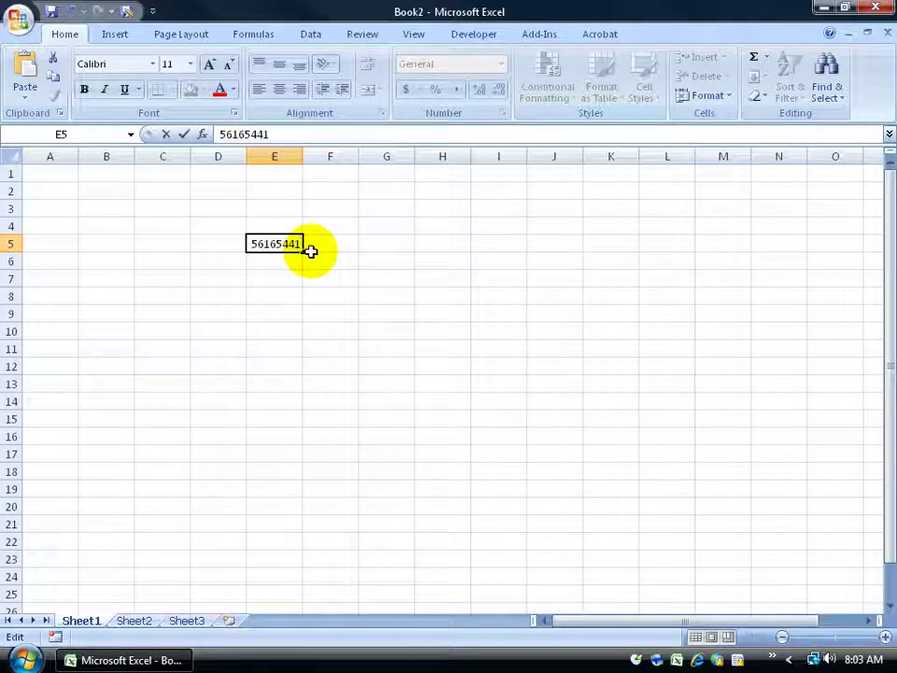
pyautogui.press('Return')
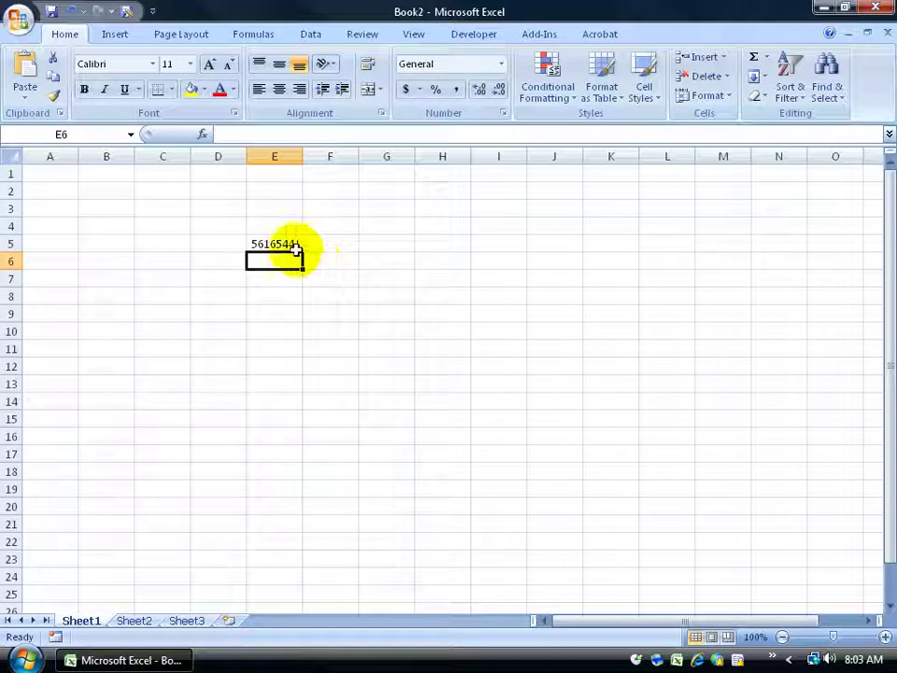
# - Reopen E5 for in-cell editing, cancel without changes, and move the active cell to B9
pyautogui.doubleClick(281, 245)
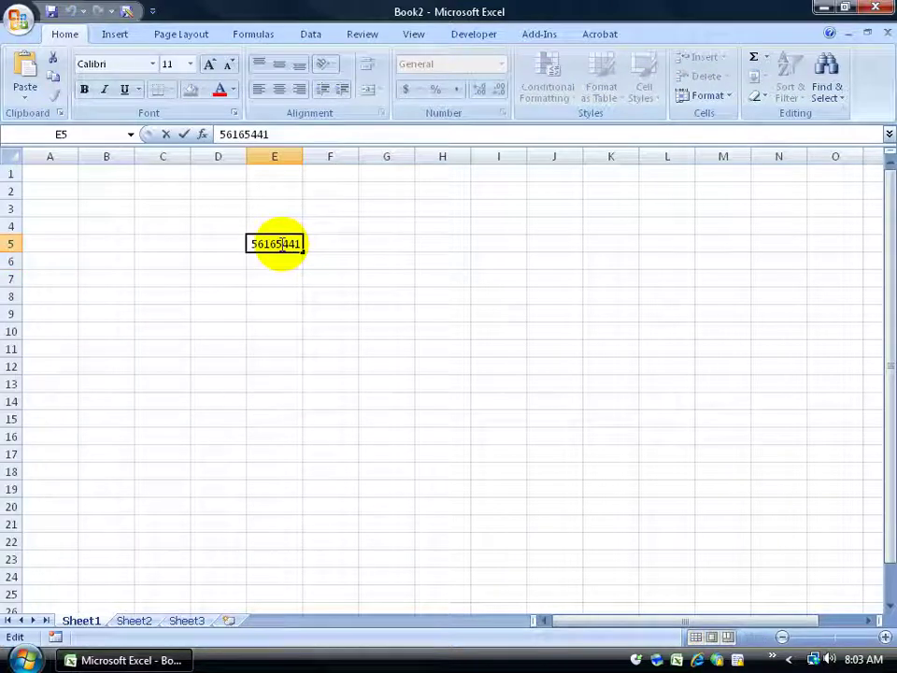
pyautogui.click(354, 295)
pyautogui.click(226, 366)
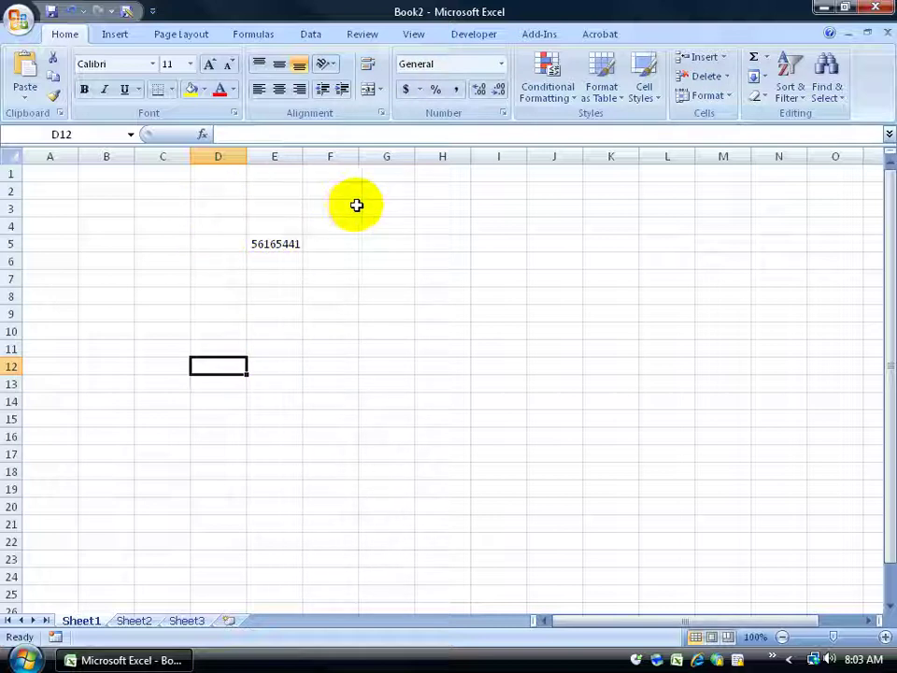
pyautogui.click(290, 243)
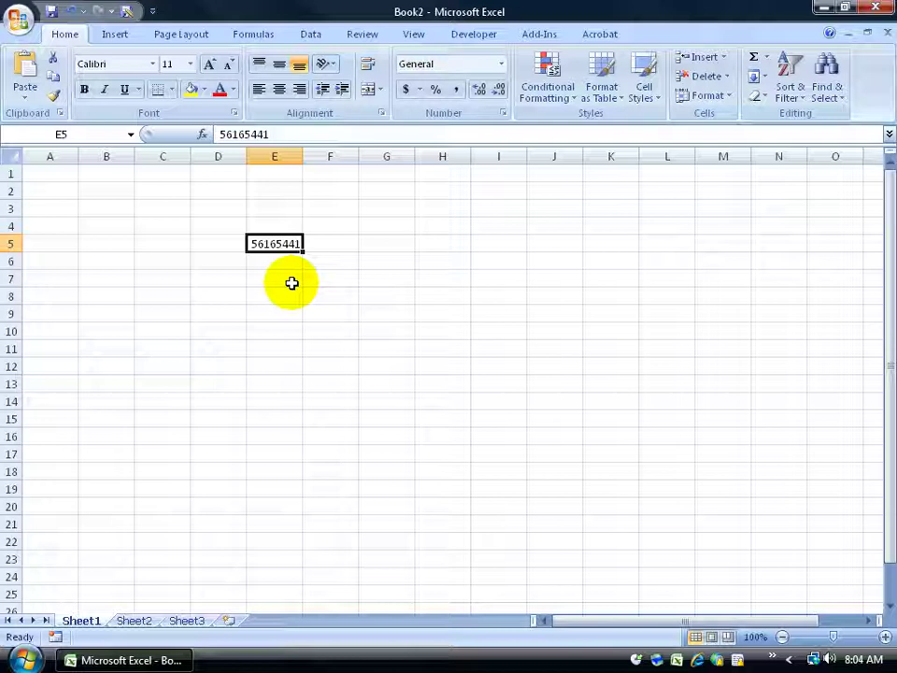
pyautogui.doubleClick(277, 243)
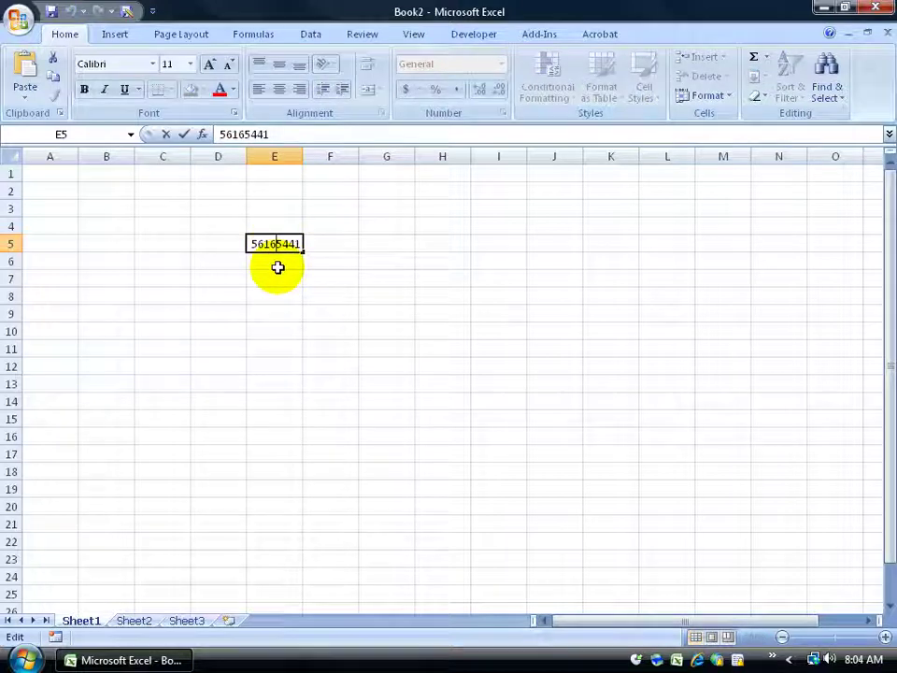
pyautogui.press('Escape')
pyautogui.press('Left')
pyautogui.press('Left')
pyautogui.press('Left')
pyautogui.press('Down')
pyautogui.press('Down')
pyautogui.press('Down')
pyautogui.press('Down')
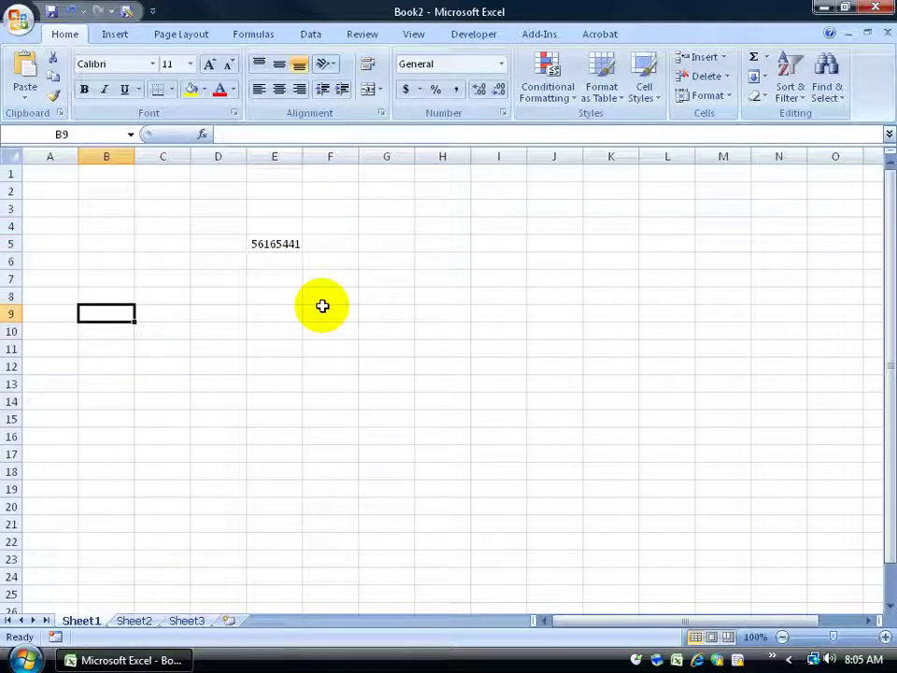